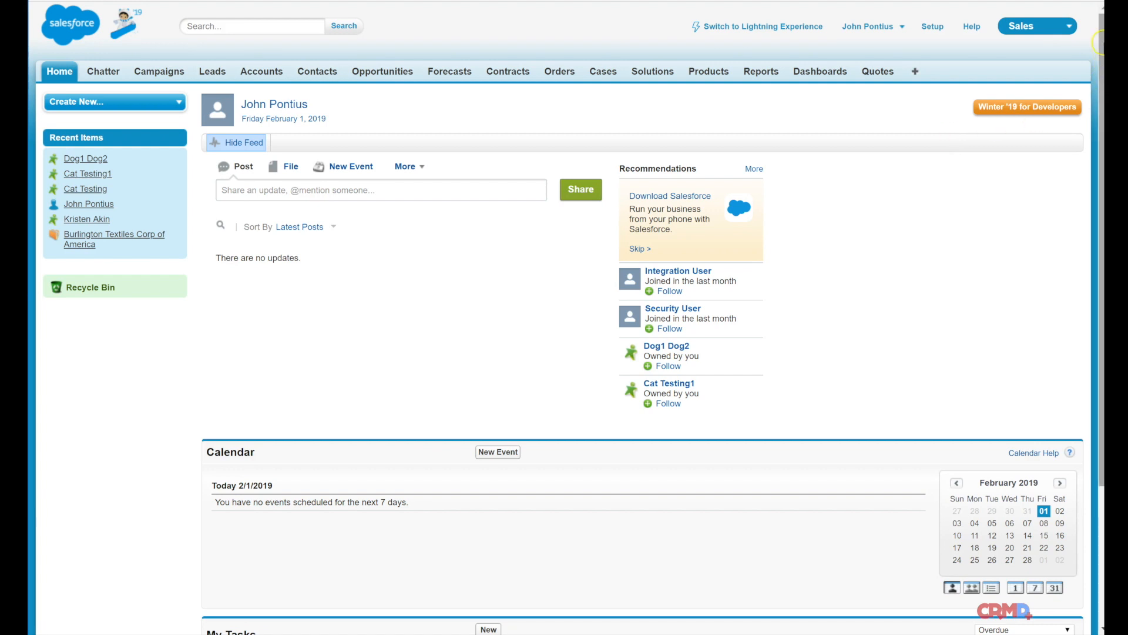
Step: Open the Leads Fields page in Setup, filtering the setup tree with "field"
click(942, 25)
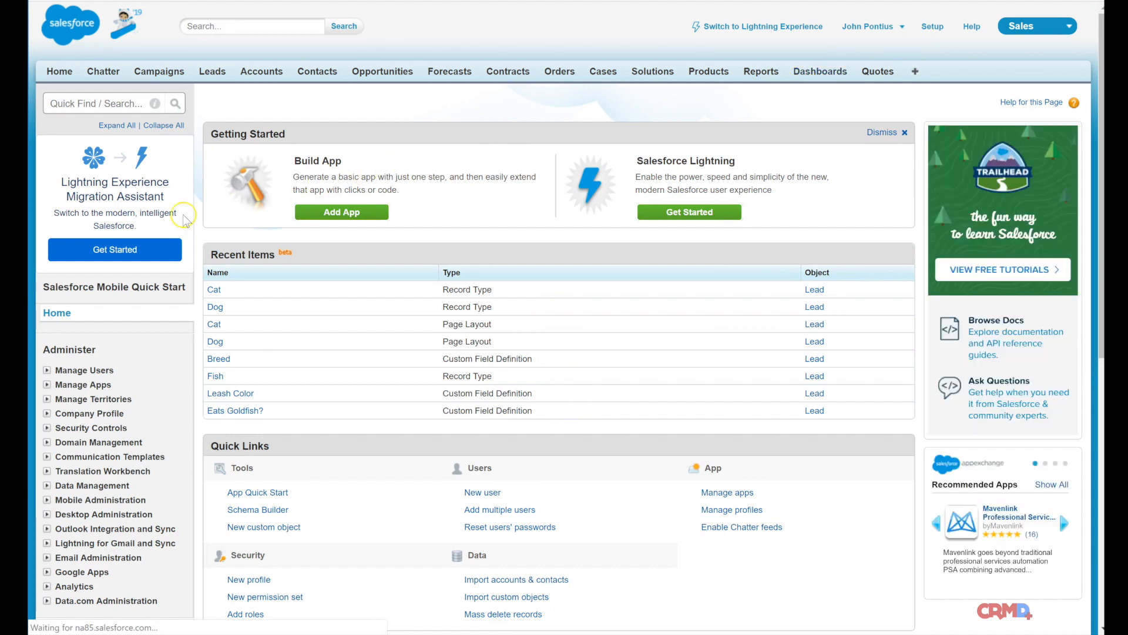
click(111, 109)
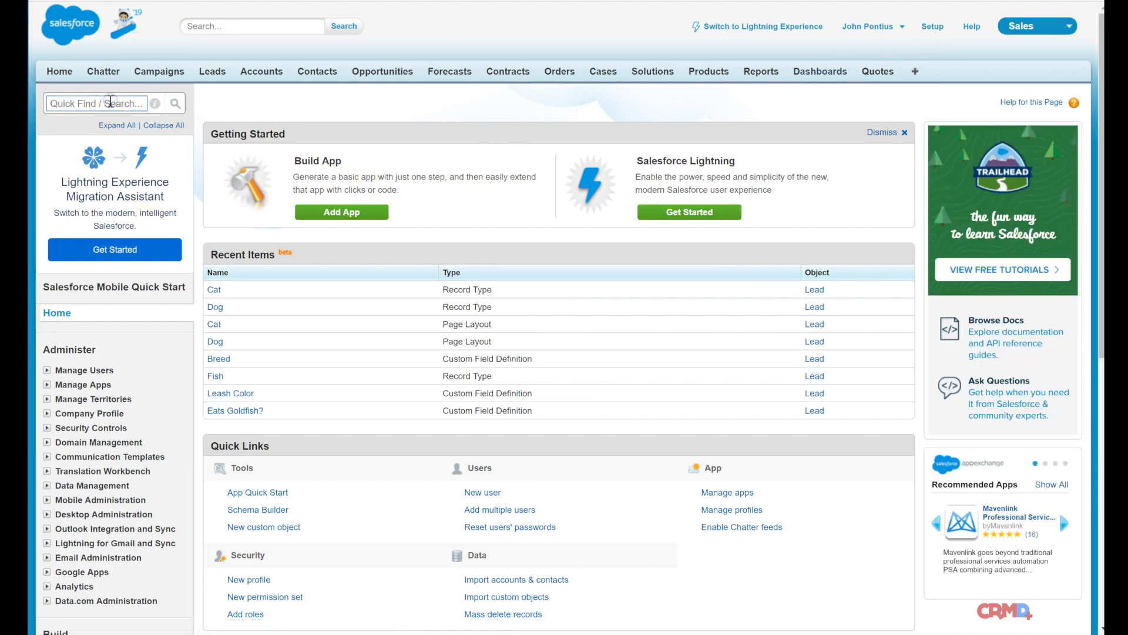
text(fie)
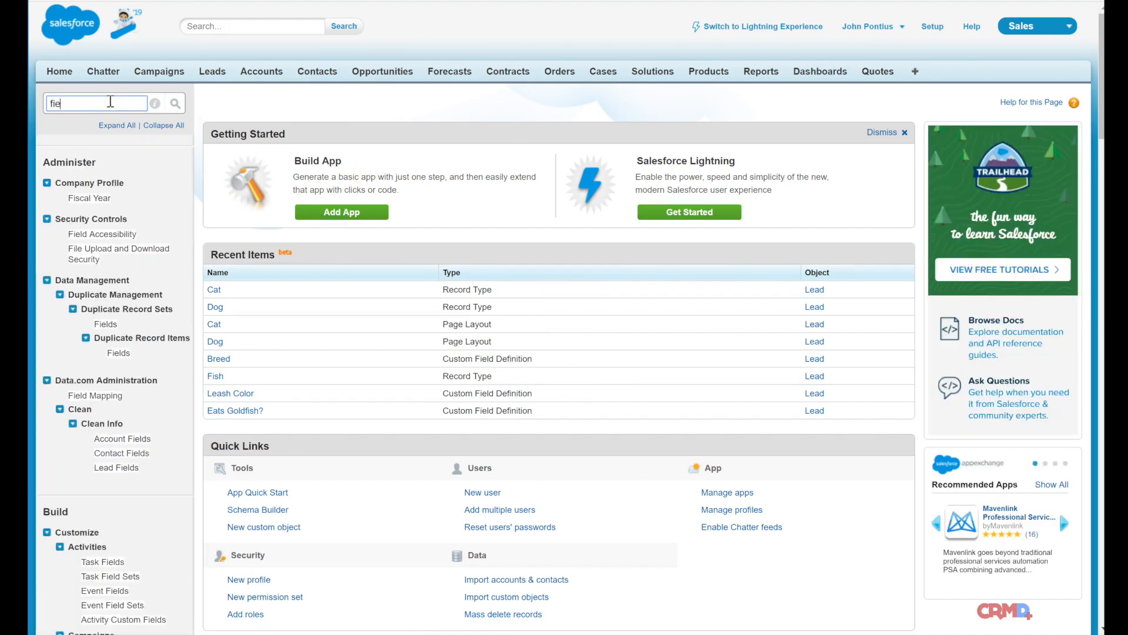
text(ld)
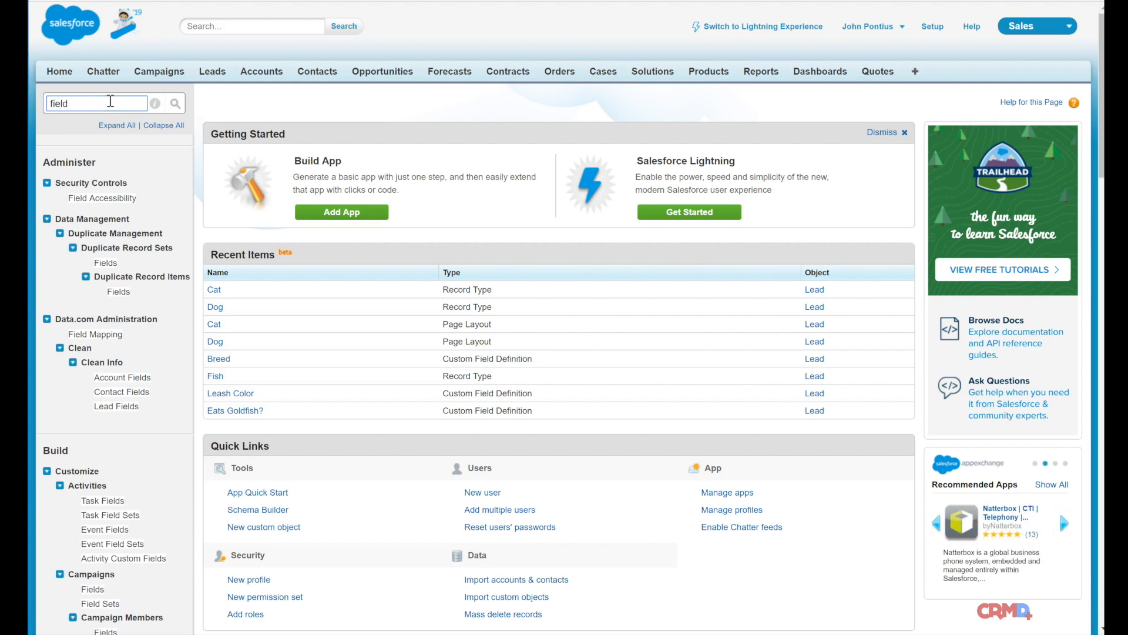
scroll(37, 275, down, 7)
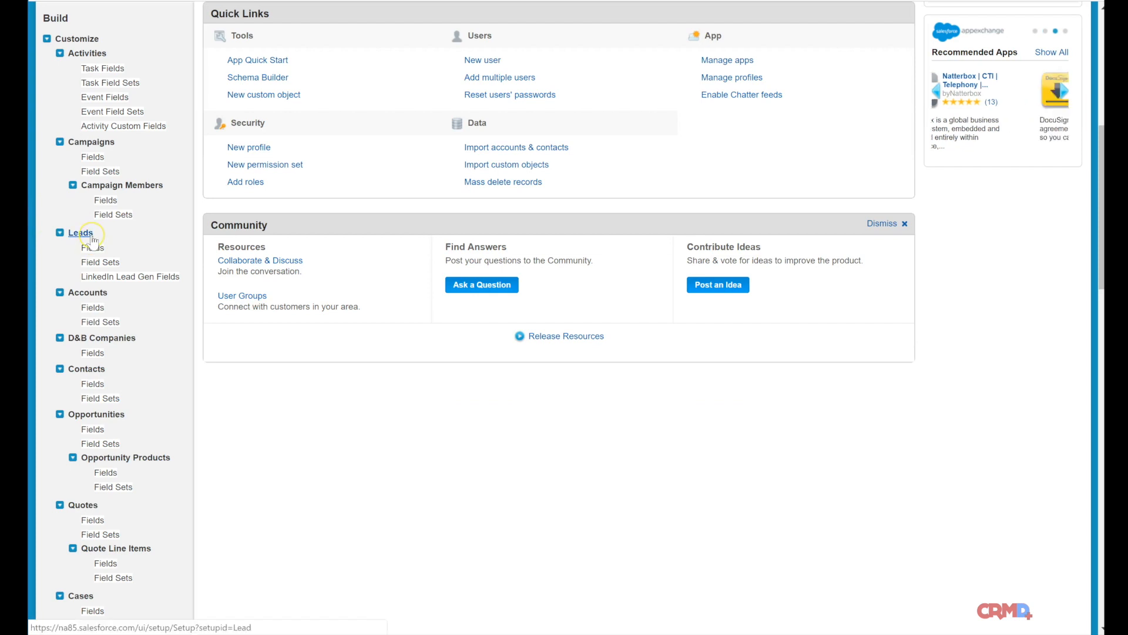
click(91, 249)
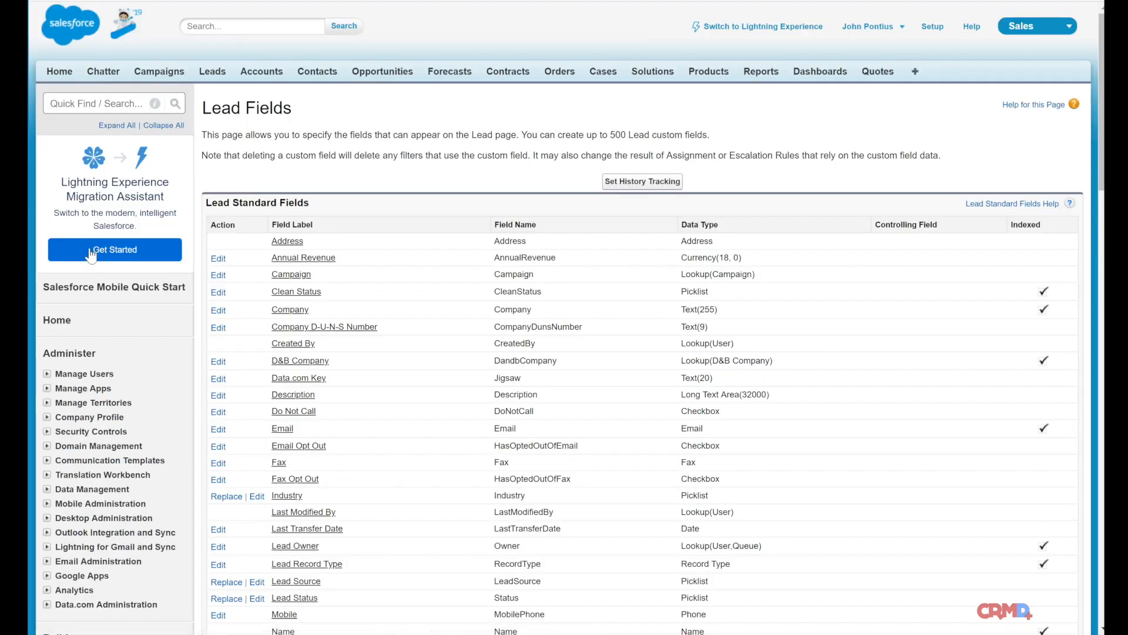
Step: Examine the lead custom fields and the Breed picklist's details and values, and return to the lead fields list
scroll(372, 194, down, 4)
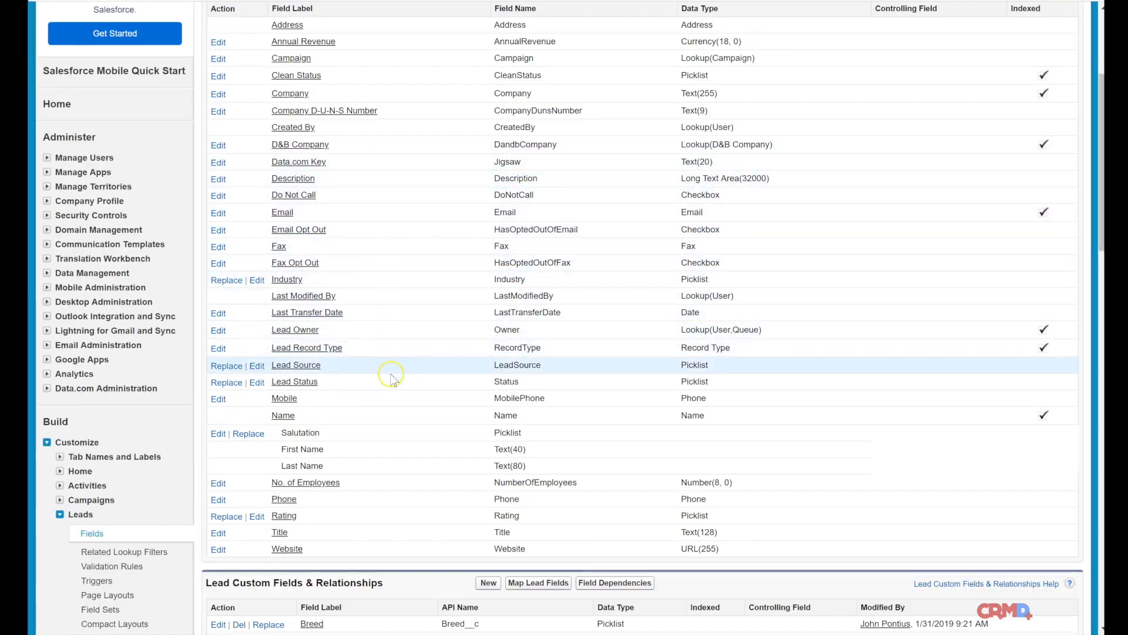
scroll(393, 406, down, 8)
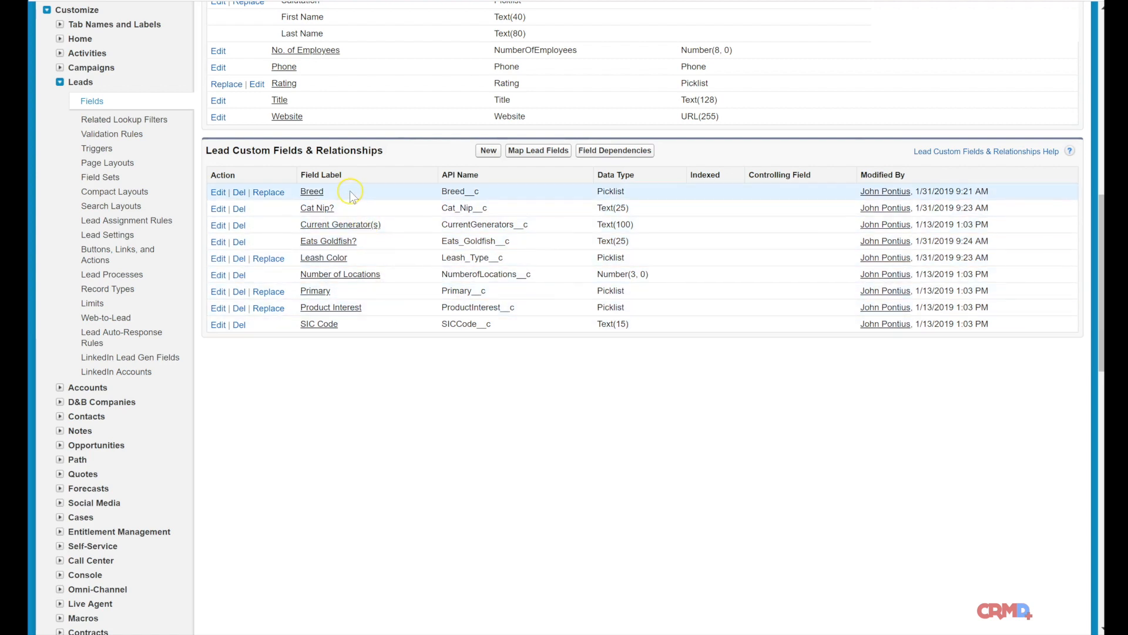
click(312, 192)
scroll(317, 200, down, 4)
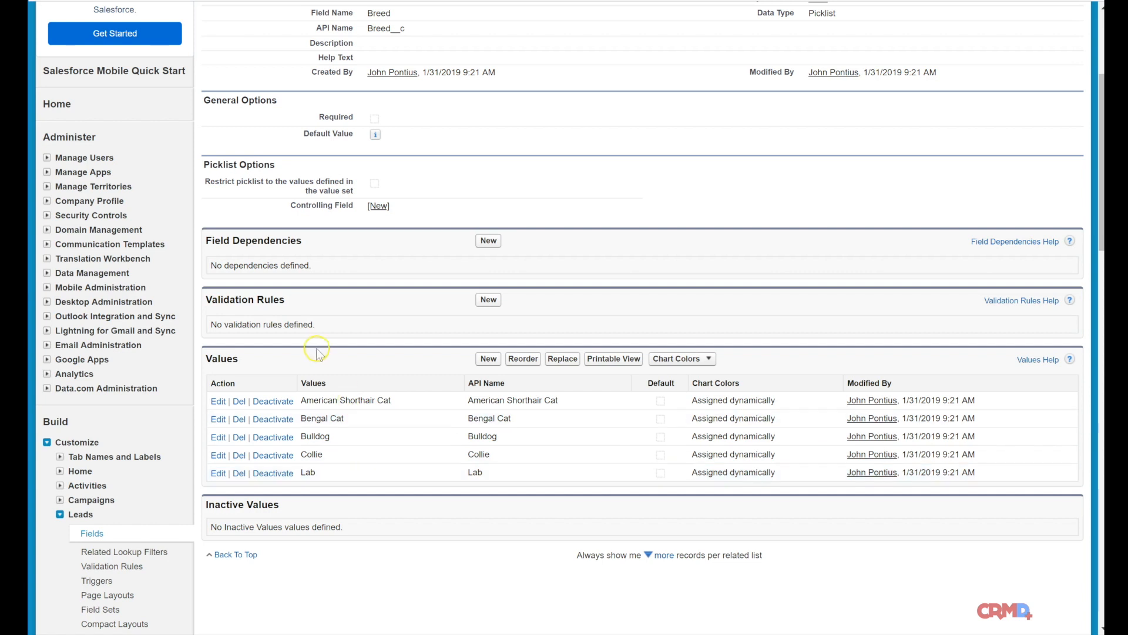
scroll(320, 352, up, 4)
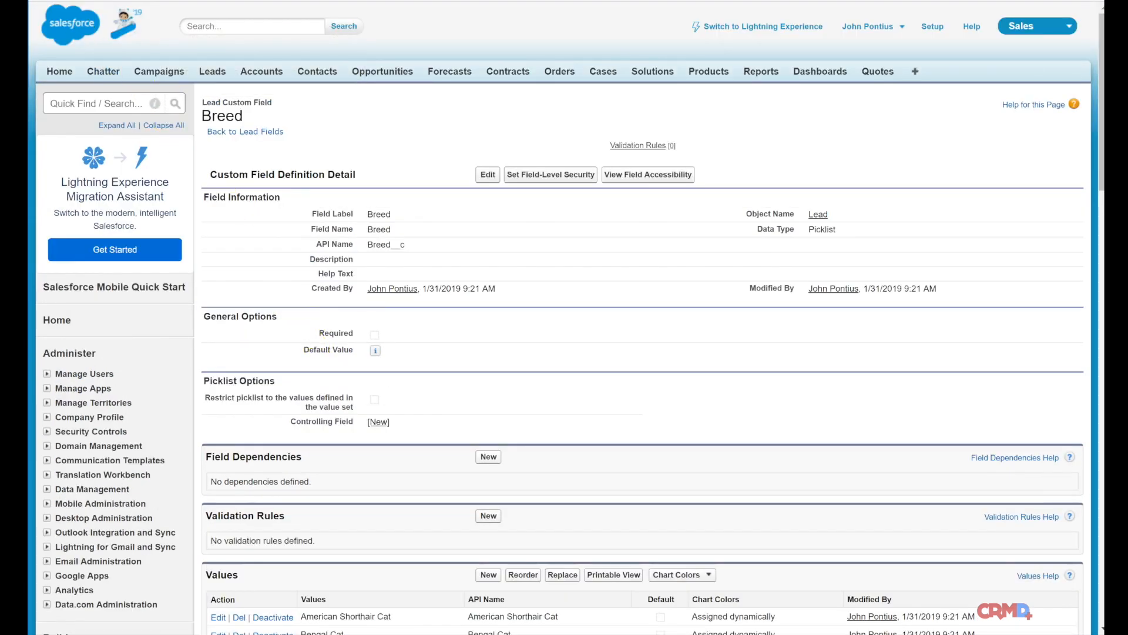
key(alt+Left)
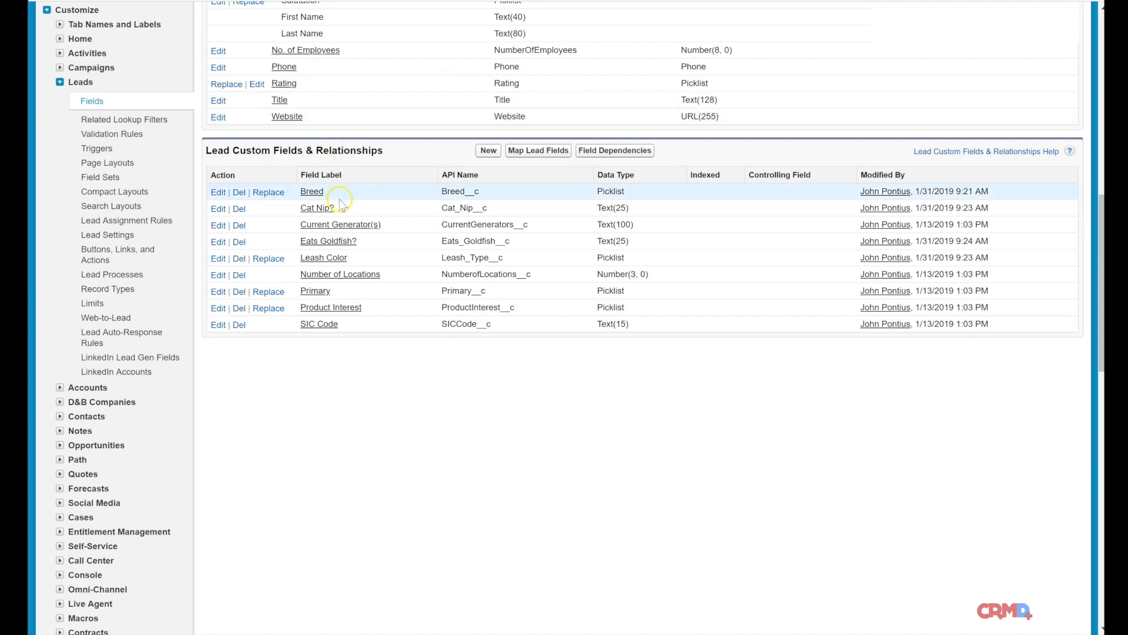
click(346, 244)
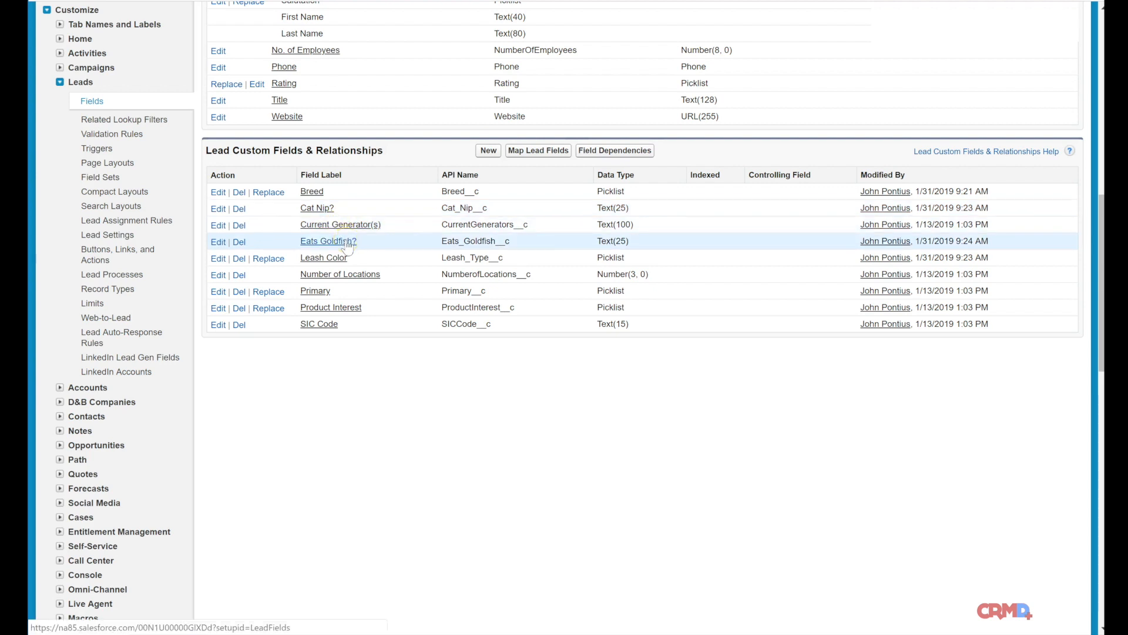
click(346, 259)
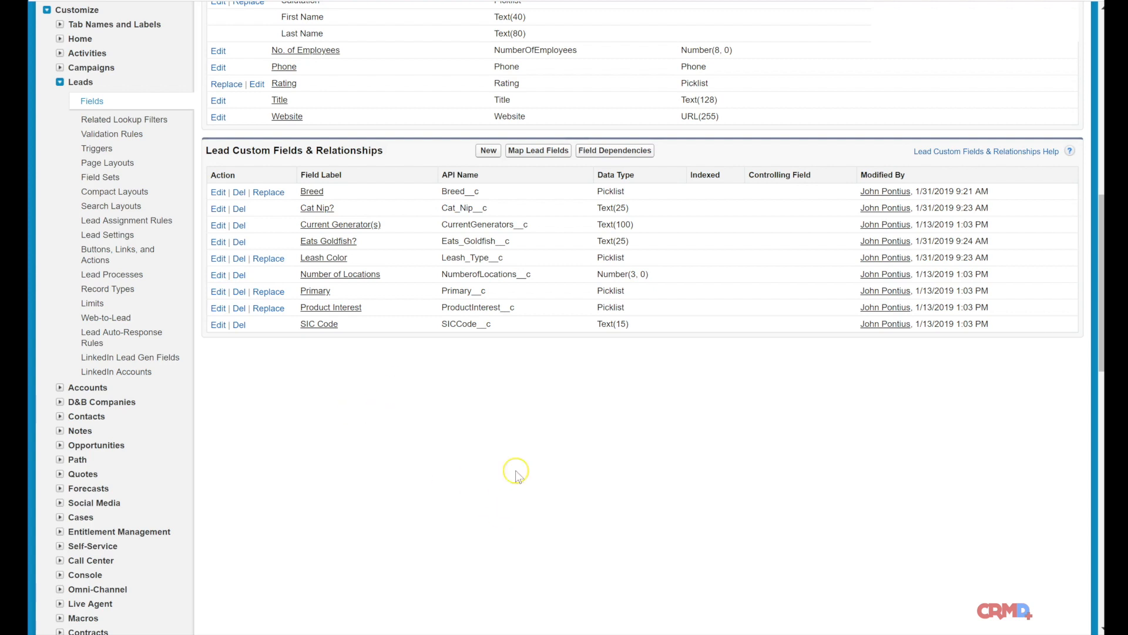
Step: Open the Leads Page Layouts page in Setup, filtering the setup tree with "page"
scroll(514, 424, up, 4)
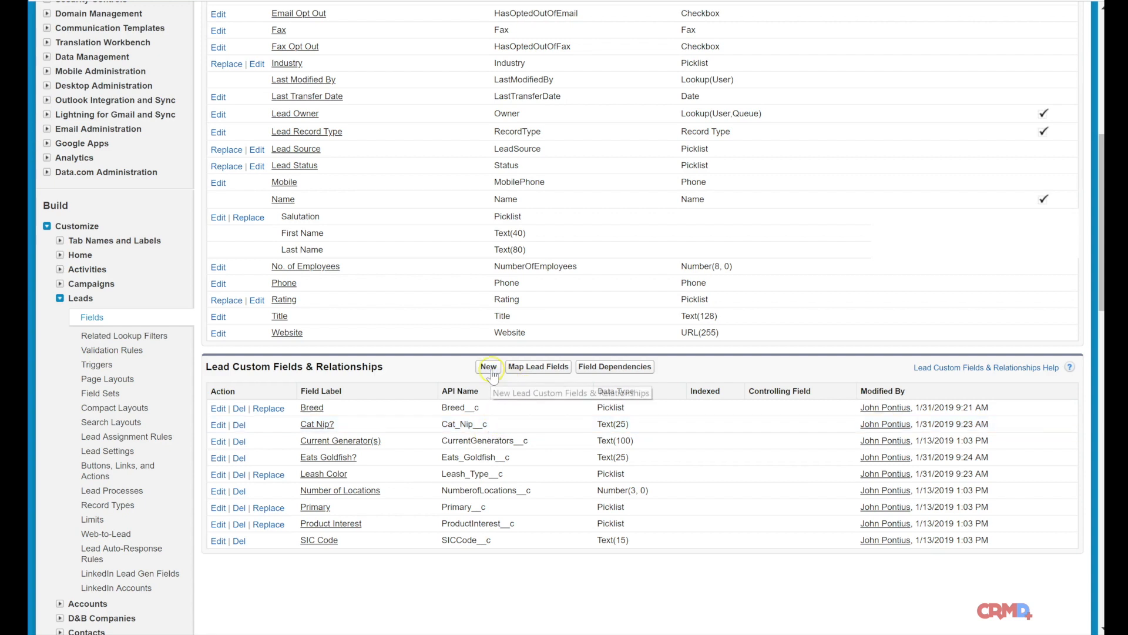
scroll(420, 346, up, 8)
click(79, 104)
text(page)
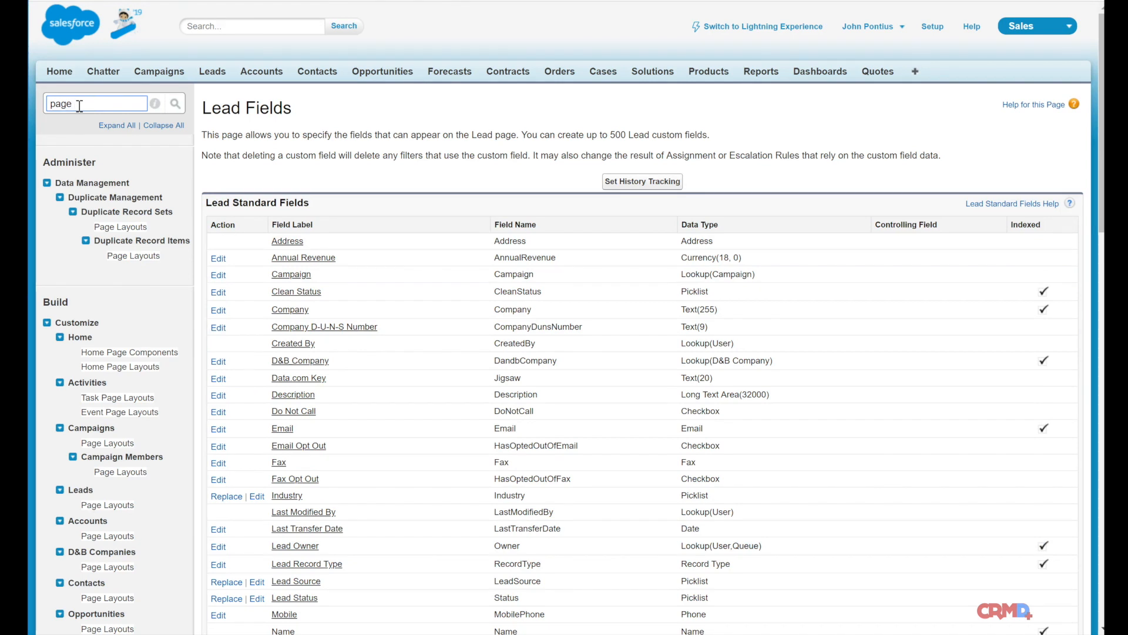
scroll(106, 177, down, 3)
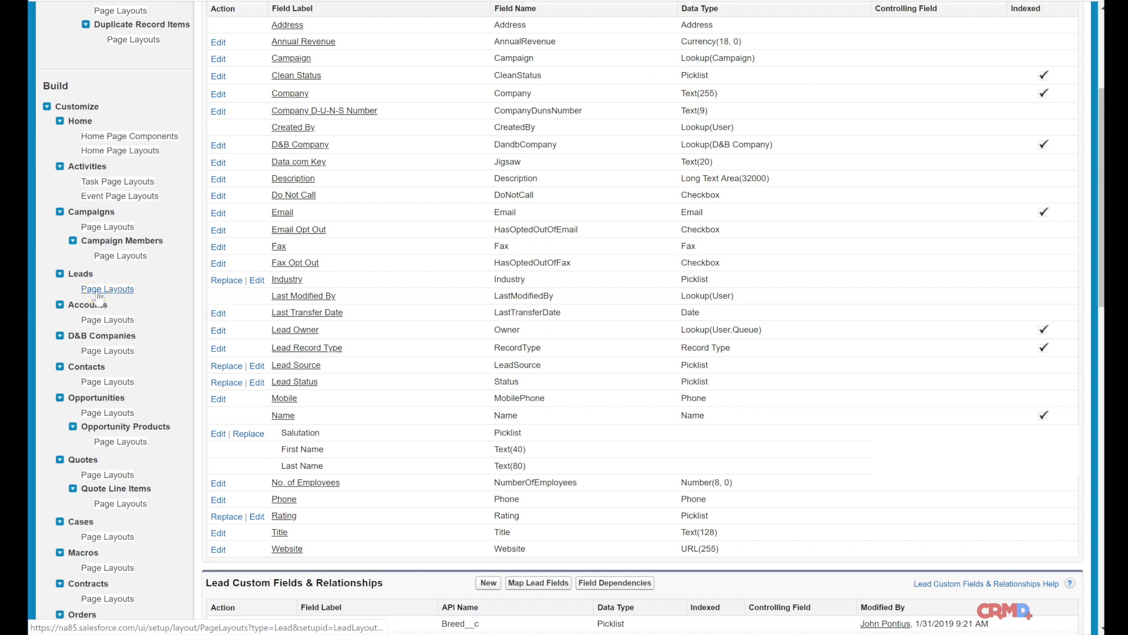
click(98, 294)
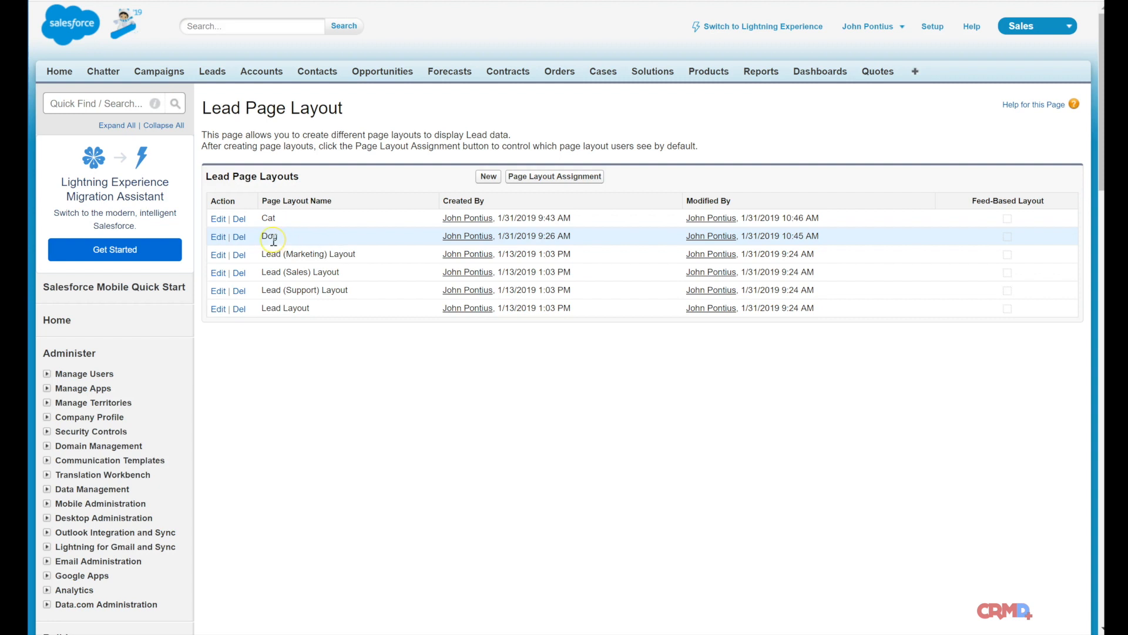
Step: Examine the Breed and Leash Color fields in the Dog page layout's Lead Information section, and save the layout
click(217, 237)
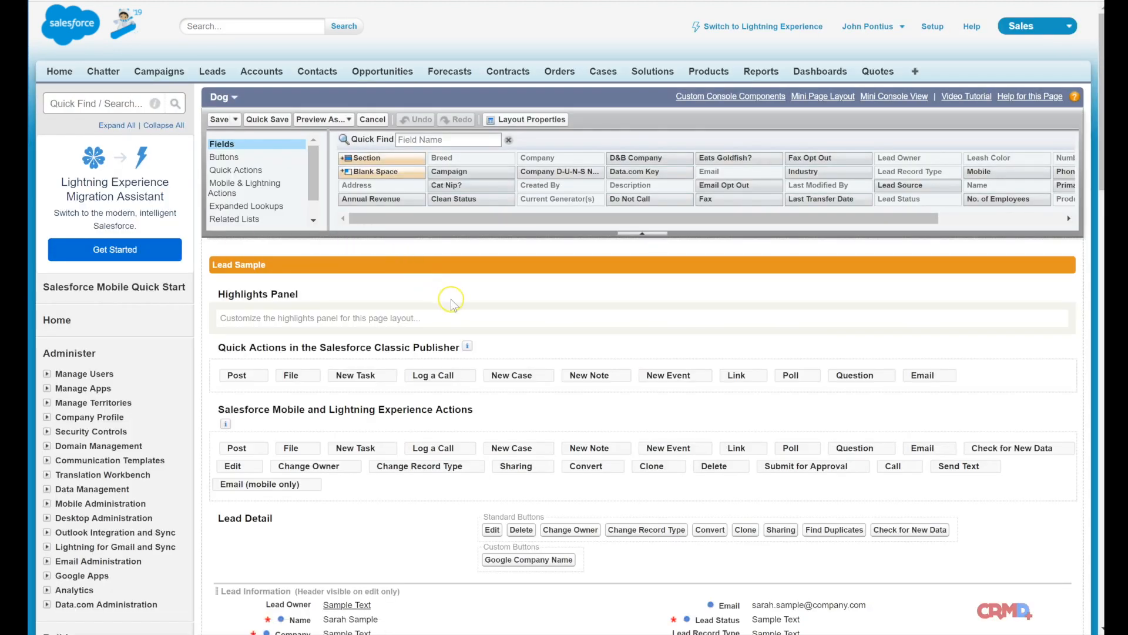
scroll(450, 302, down, 4)
scroll(451, 301, down, 4)
scroll(451, 300, up, 4)
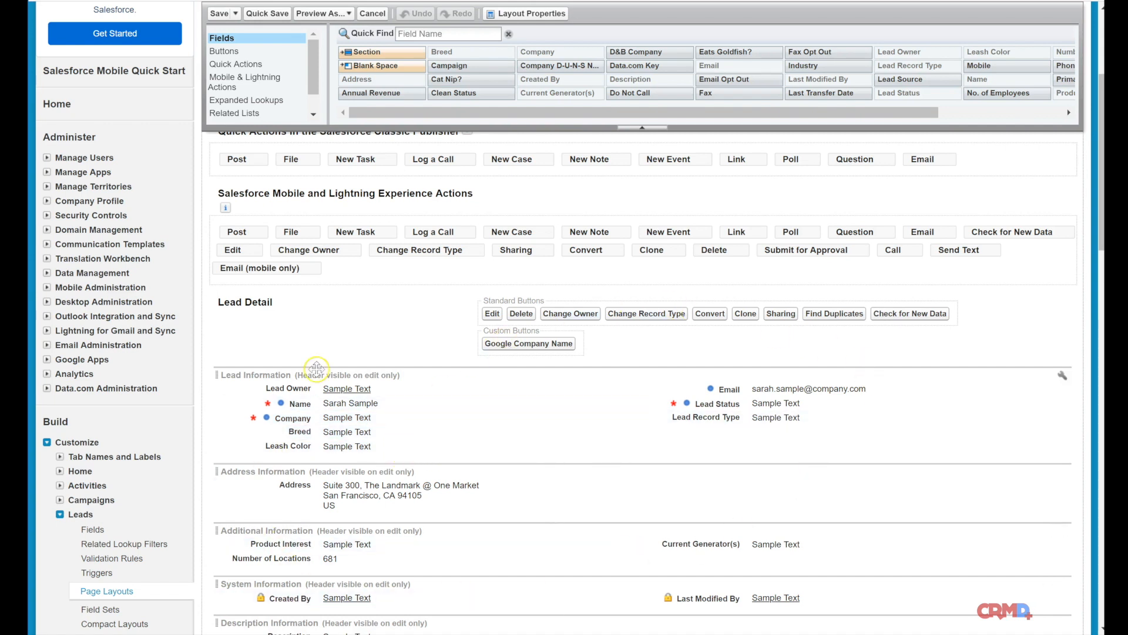
scroll(295, 488, down, 3)
scroll(296, 471, up, 3)
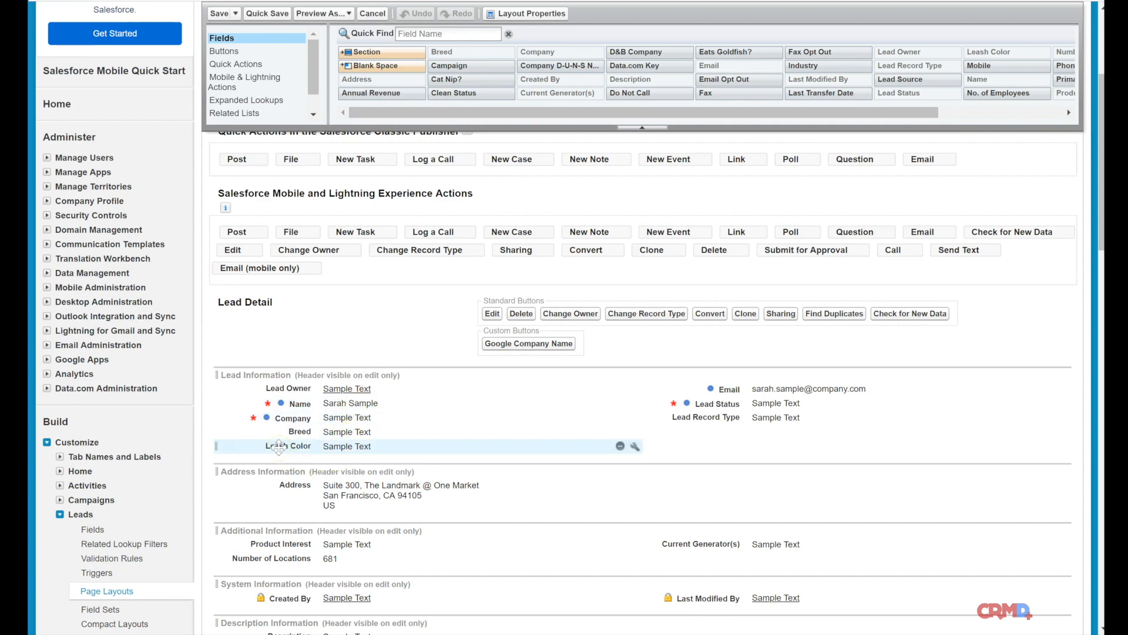
click(295, 431)
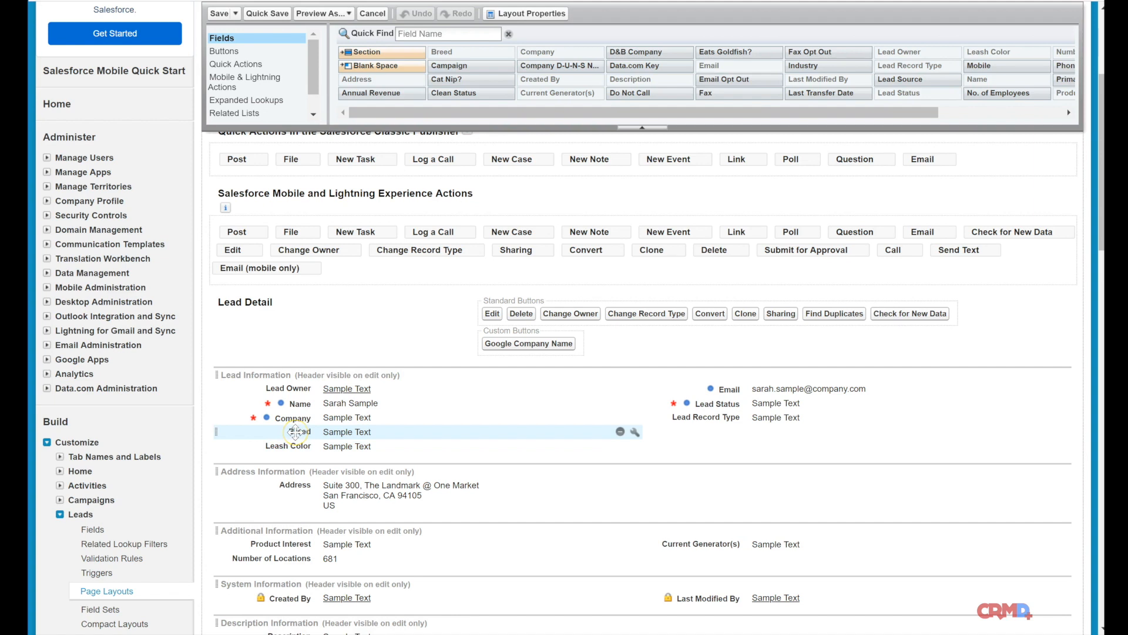
click(274, 434)
click(268, 435)
click(266, 443)
click(255, 448)
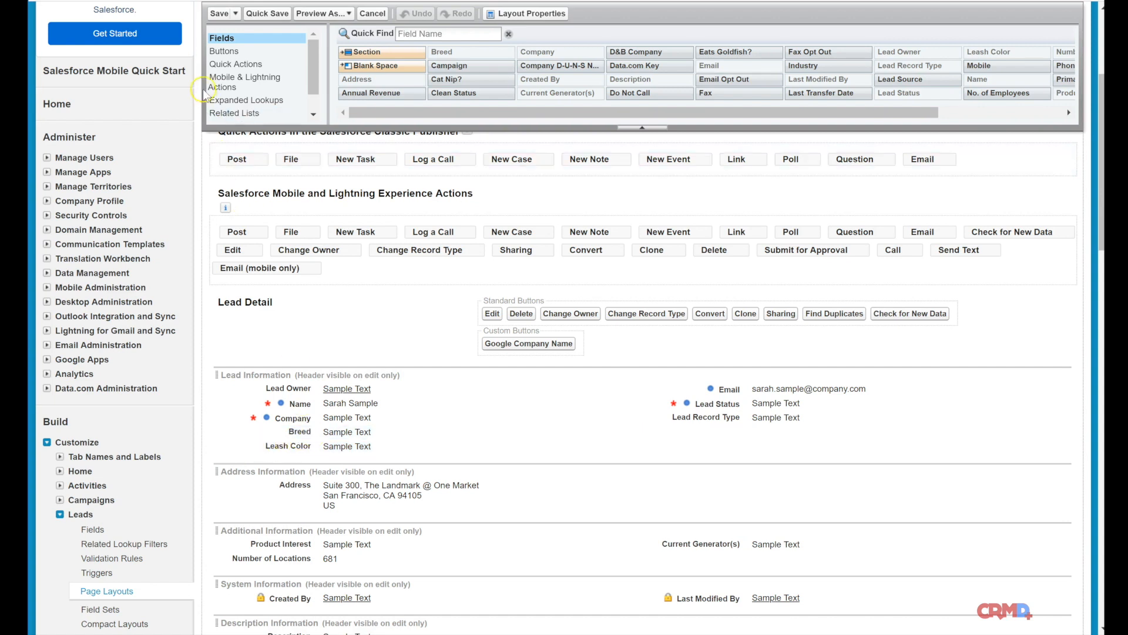
click(216, 13)
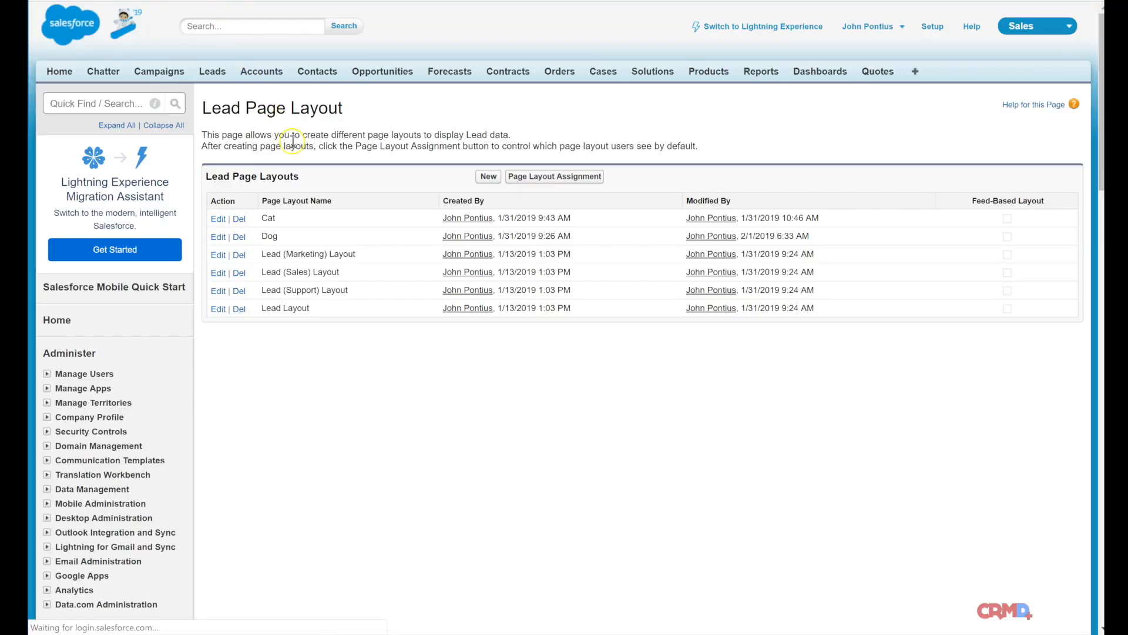
Step: Examine the Breed, Cat Nip? and Eats Goldfish? fields in the Cat page layout, and save the layout
click(221, 219)
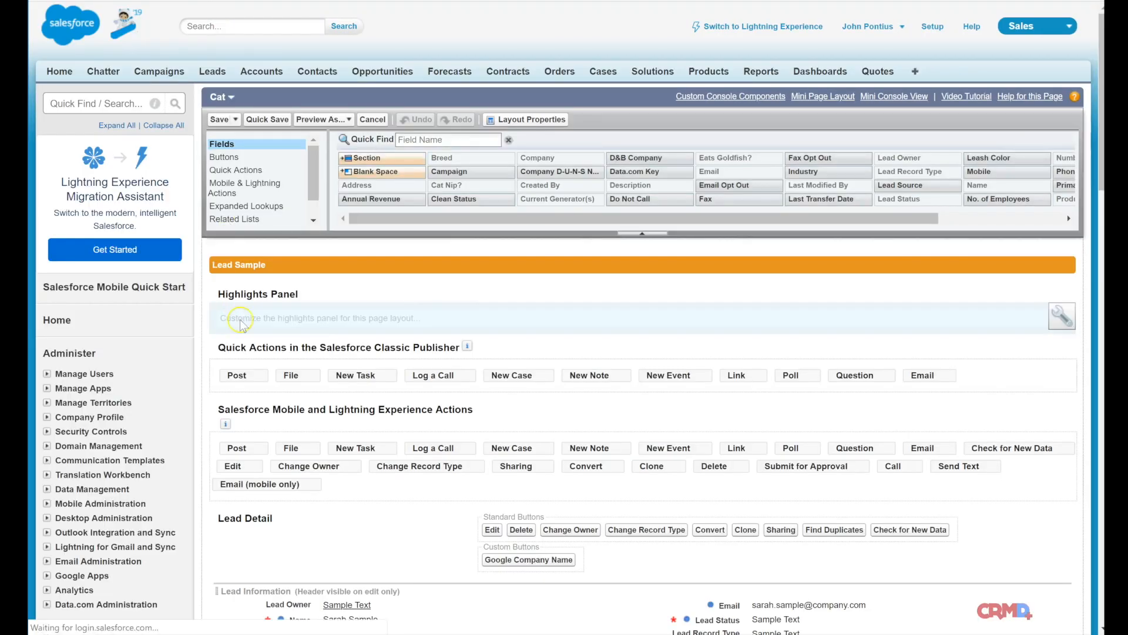
scroll(264, 332, down, 7)
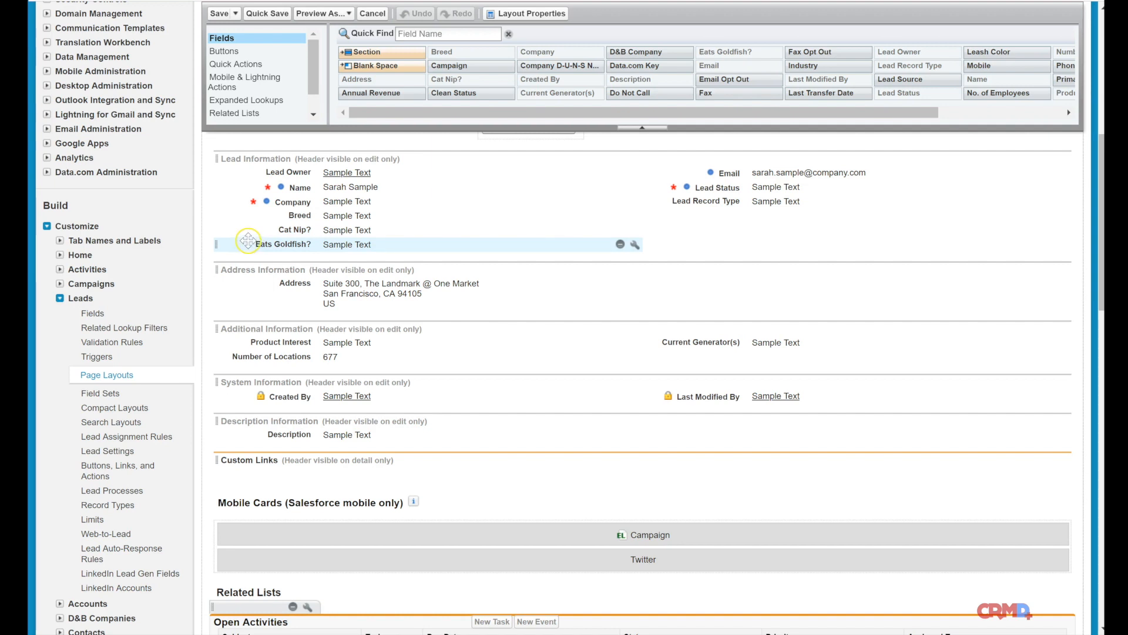
scroll(253, 234, up, 4)
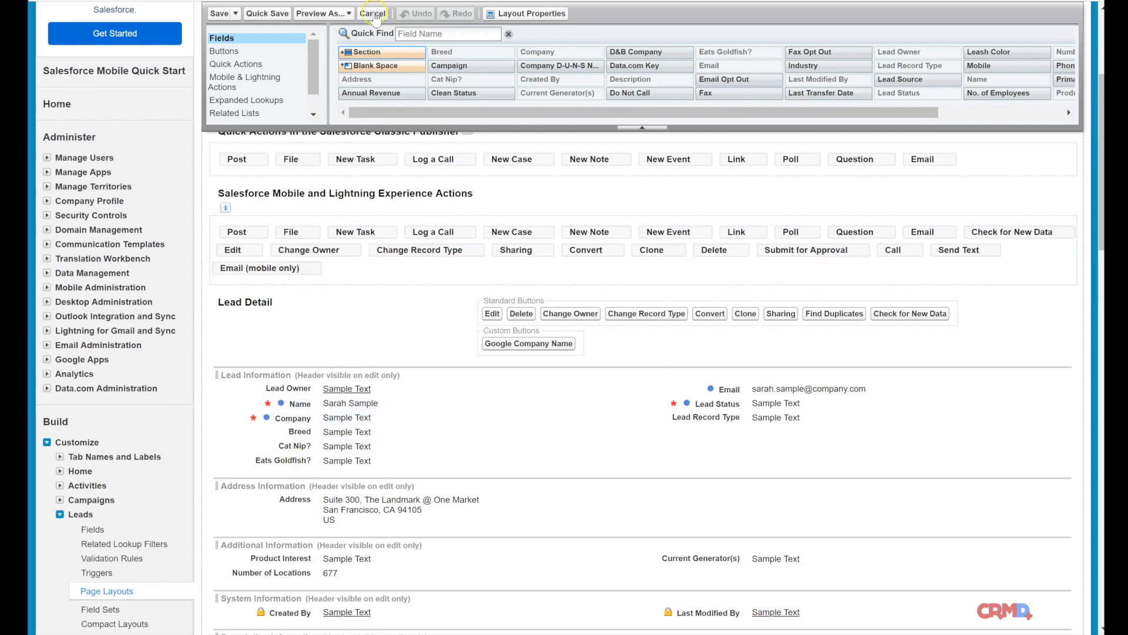
click(221, 15)
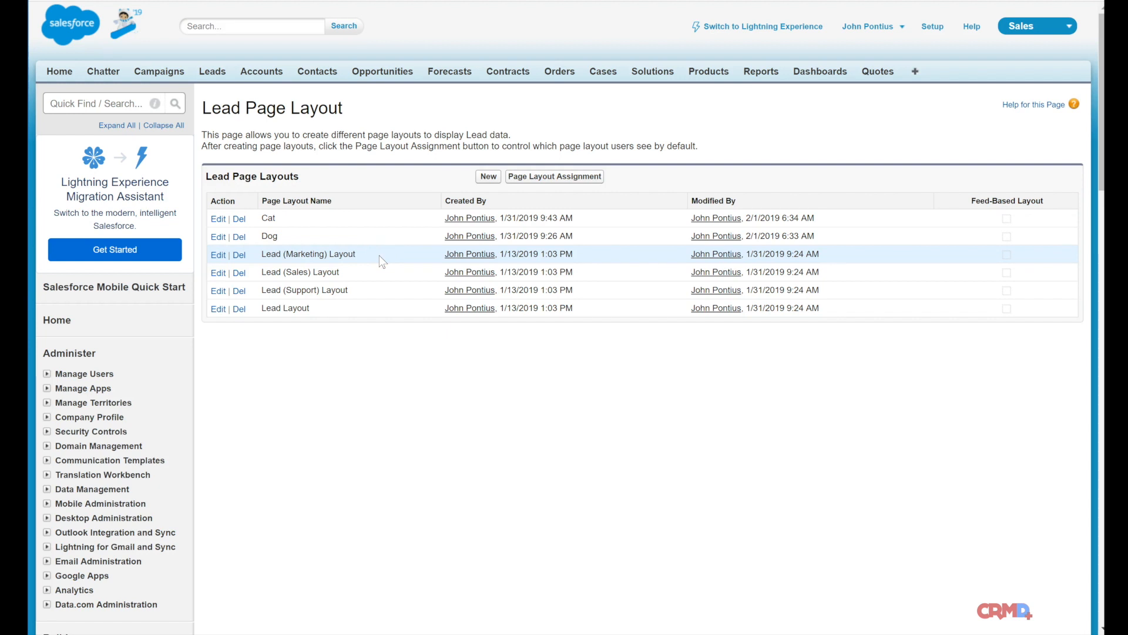
Step: Create a new lead page layout named "Lion" by cloning the existing Dog layout
click(487, 176)
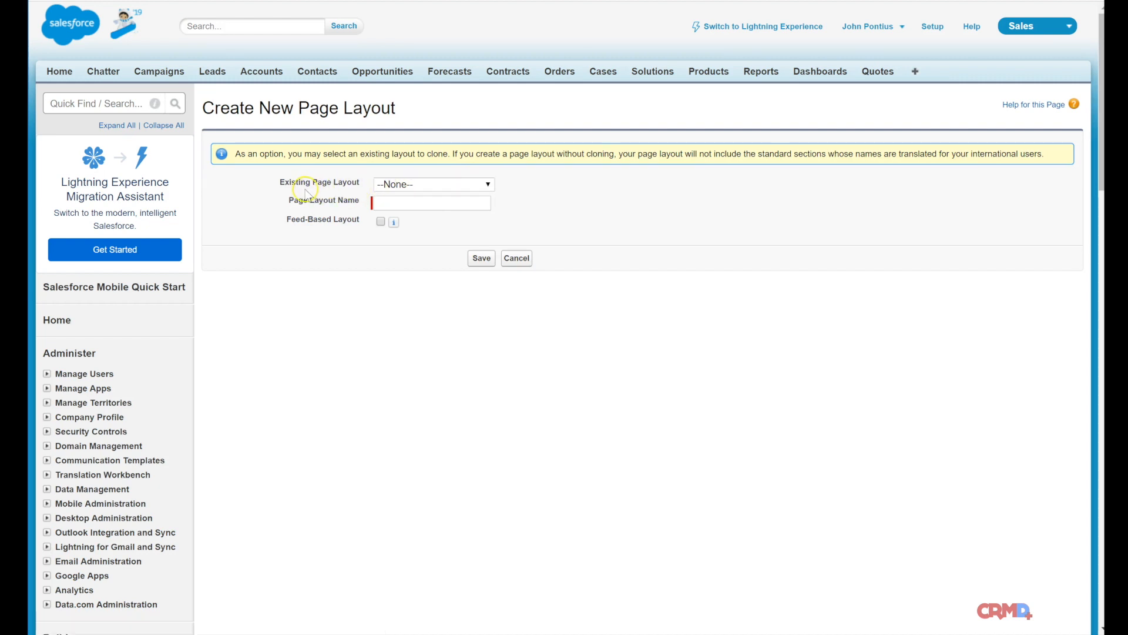
click(418, 185)
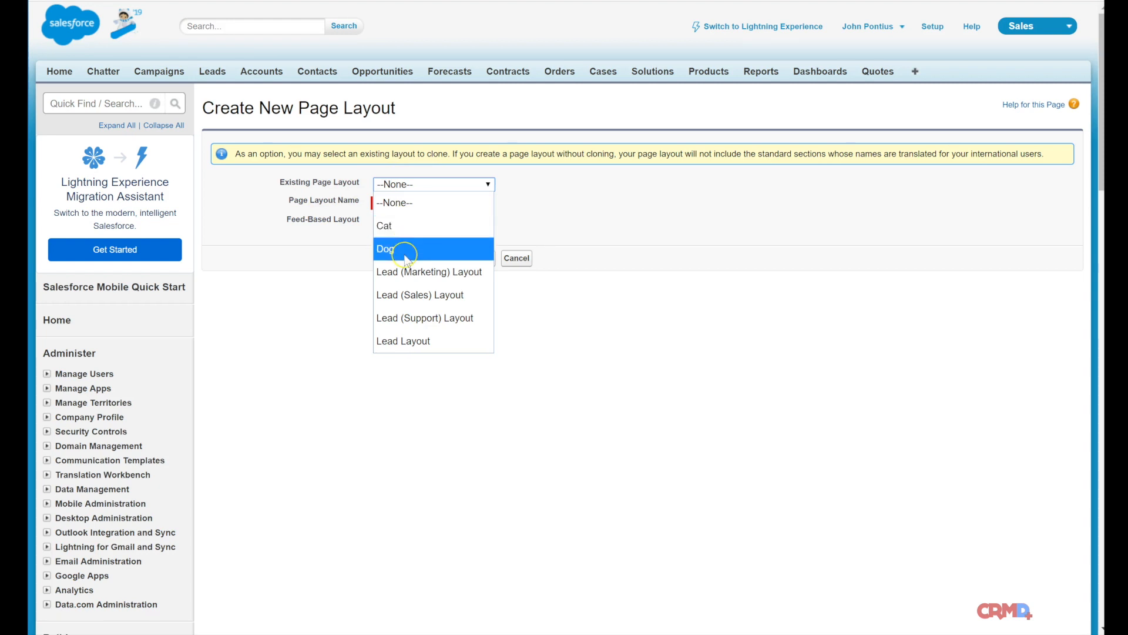
click(404, 256)
click(419, 205)
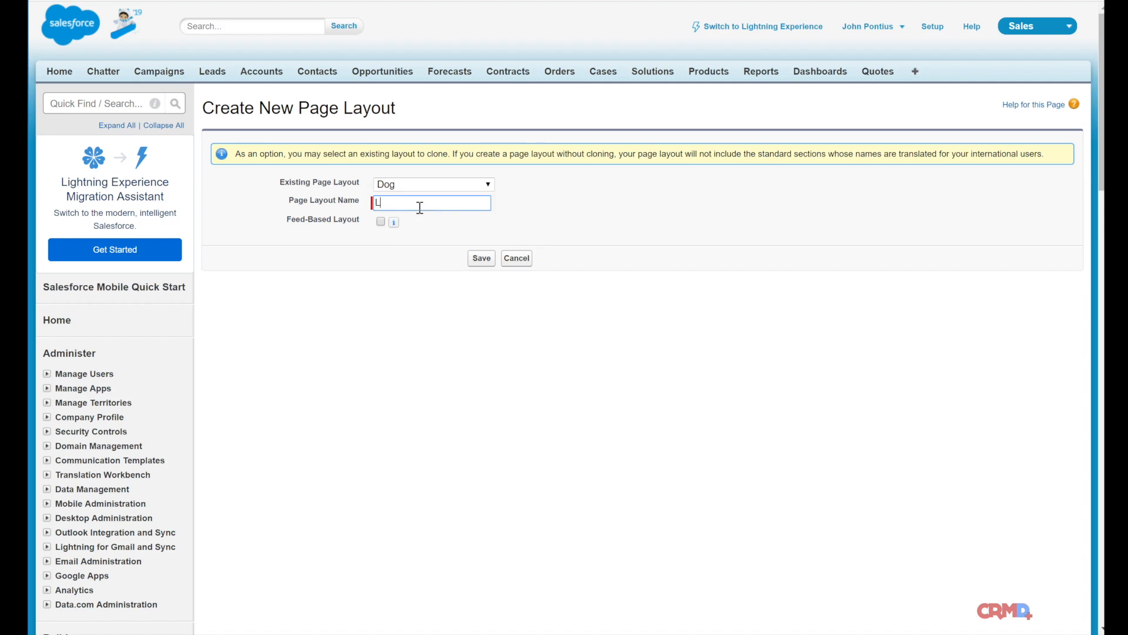
text(Lion)
click(481, 258)
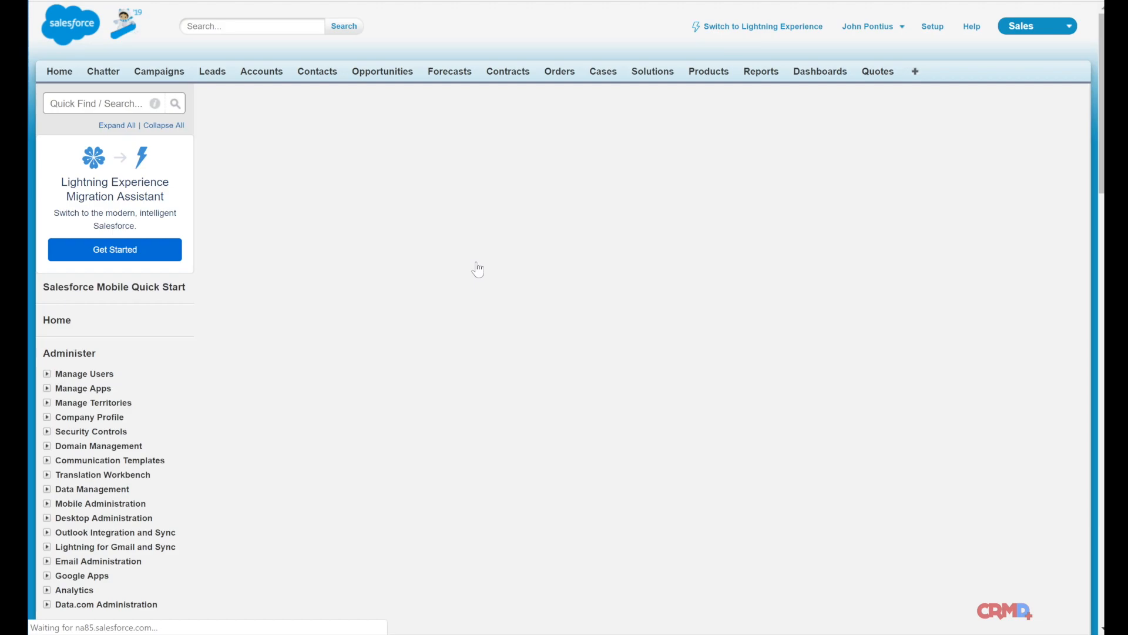
Step: Replace the Leash Color and Breed fields in the new layout's Lead Information section with the Campaign field, placed below Company
scroll(478, 269, down, 3)
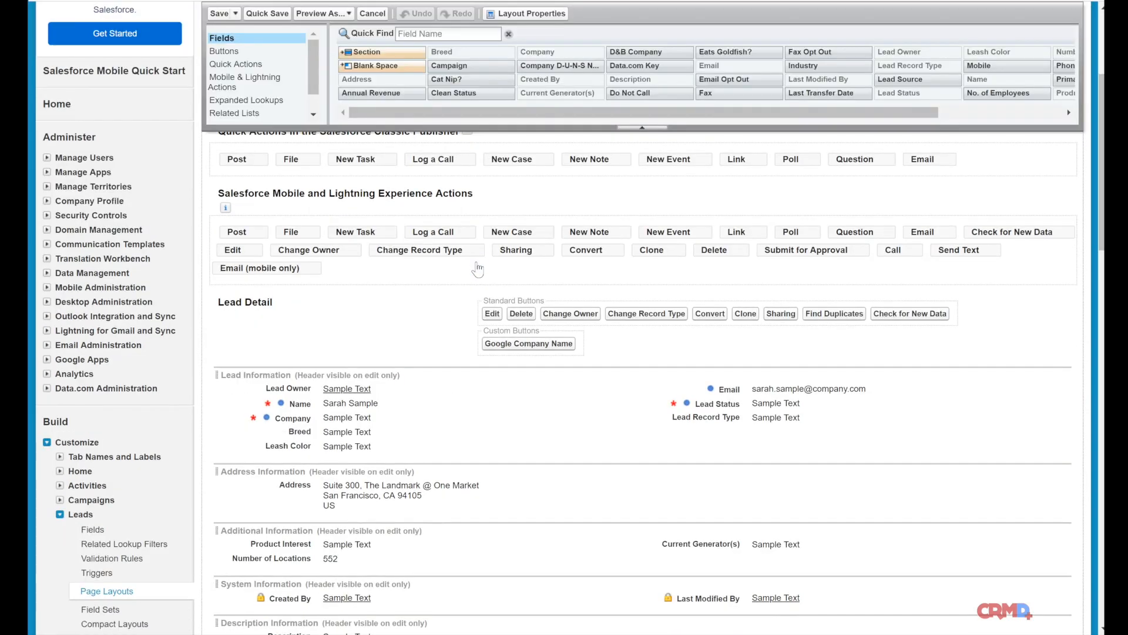
click(270, 450)
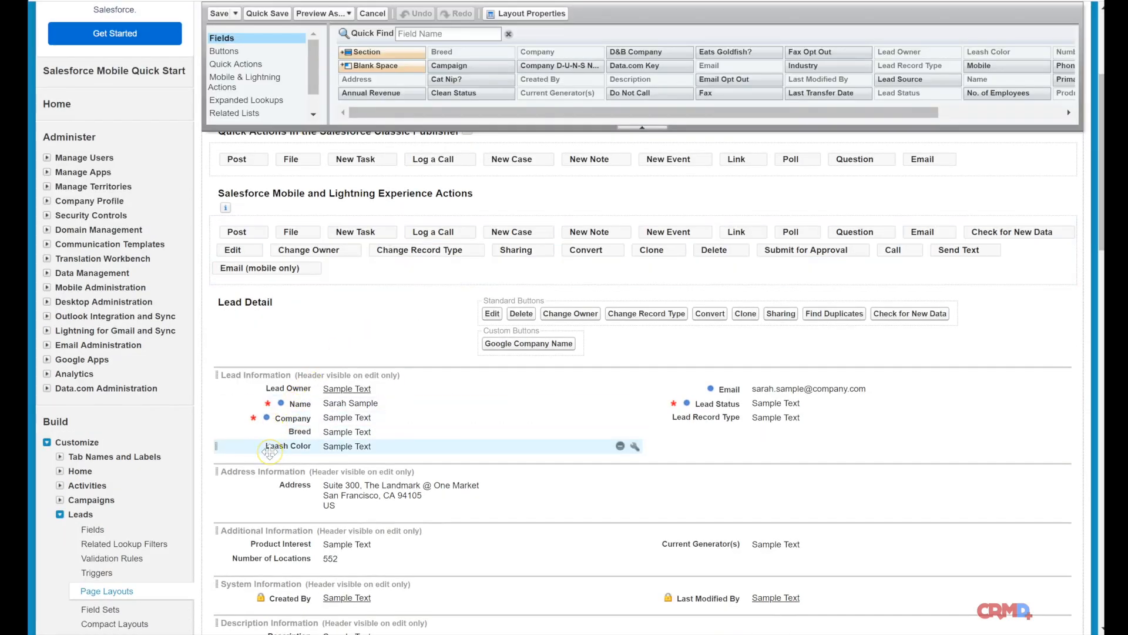
drag(269, 450, 438, 94)
drag(294, 432, 424, 95)
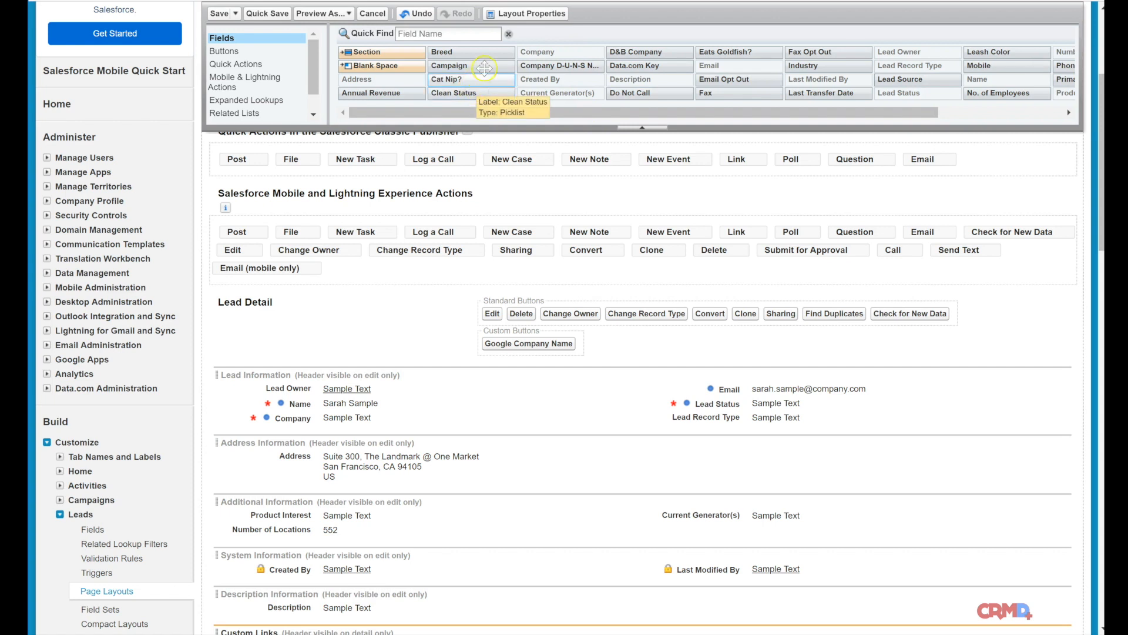
drag(492, 69, 501, 423)
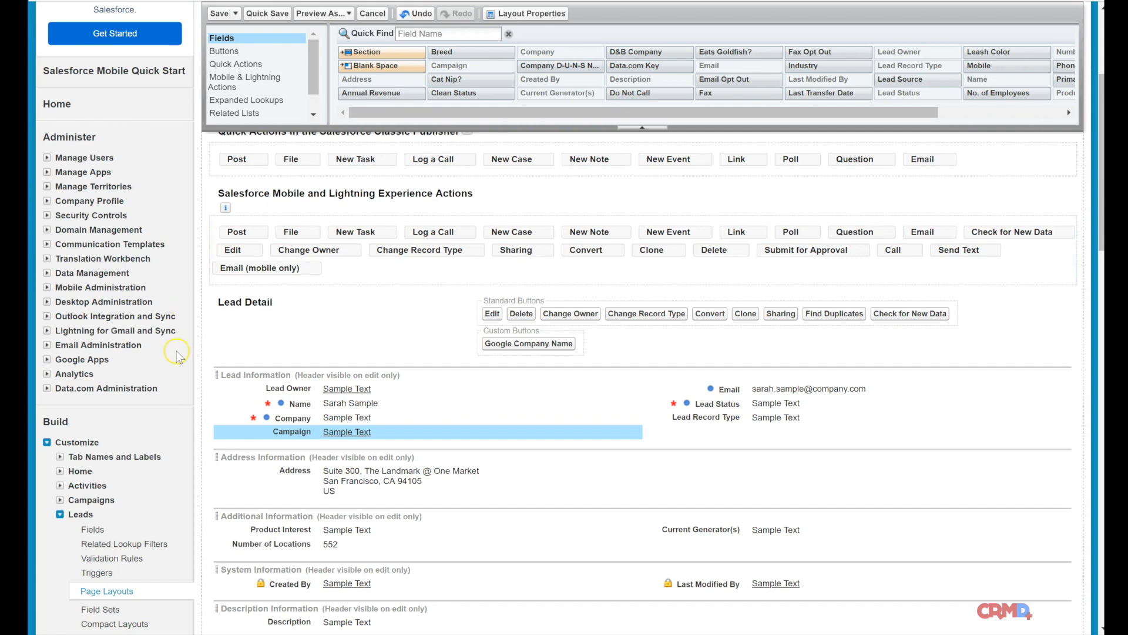
Step: Find and open the Lead Processes setup page
scroll(176, 350, up, 5)
click(93, 105)
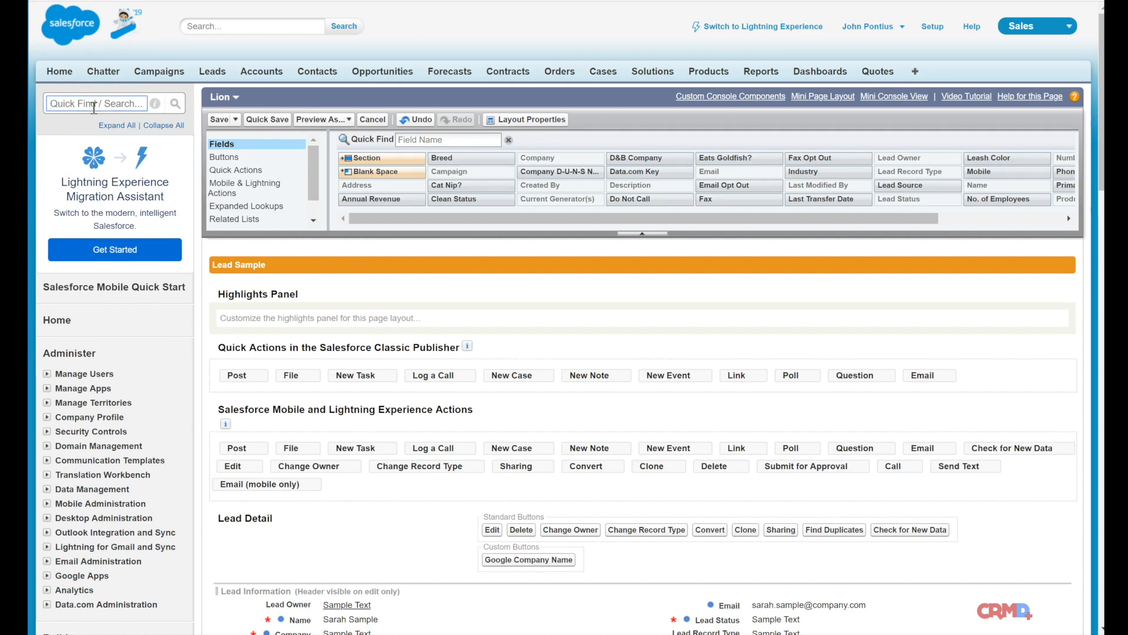
text(lead)
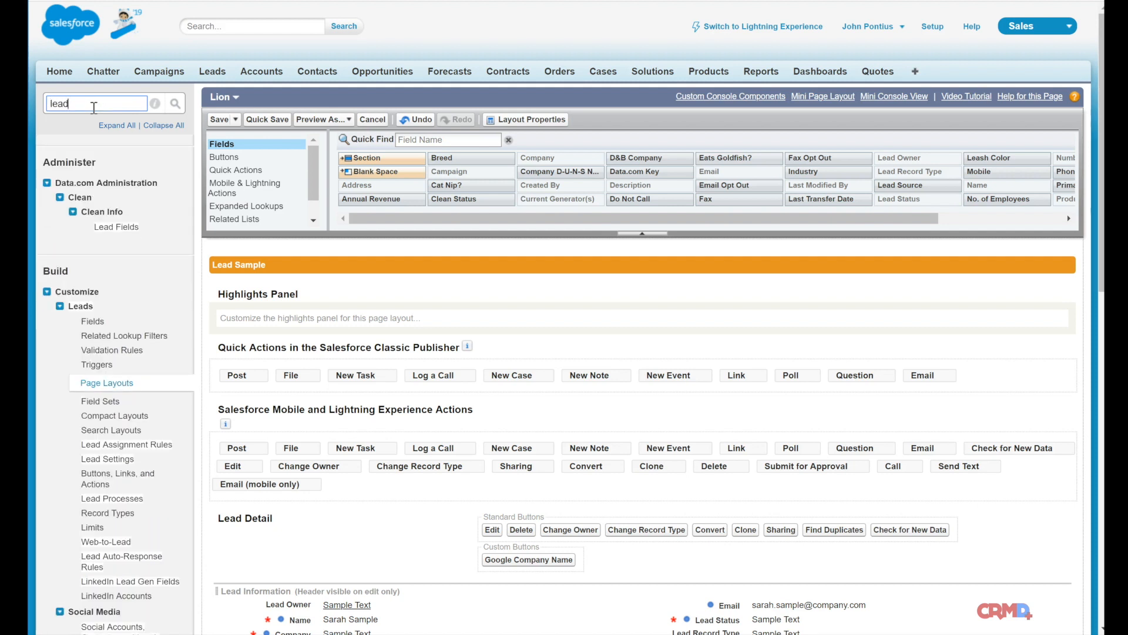
text( pr)
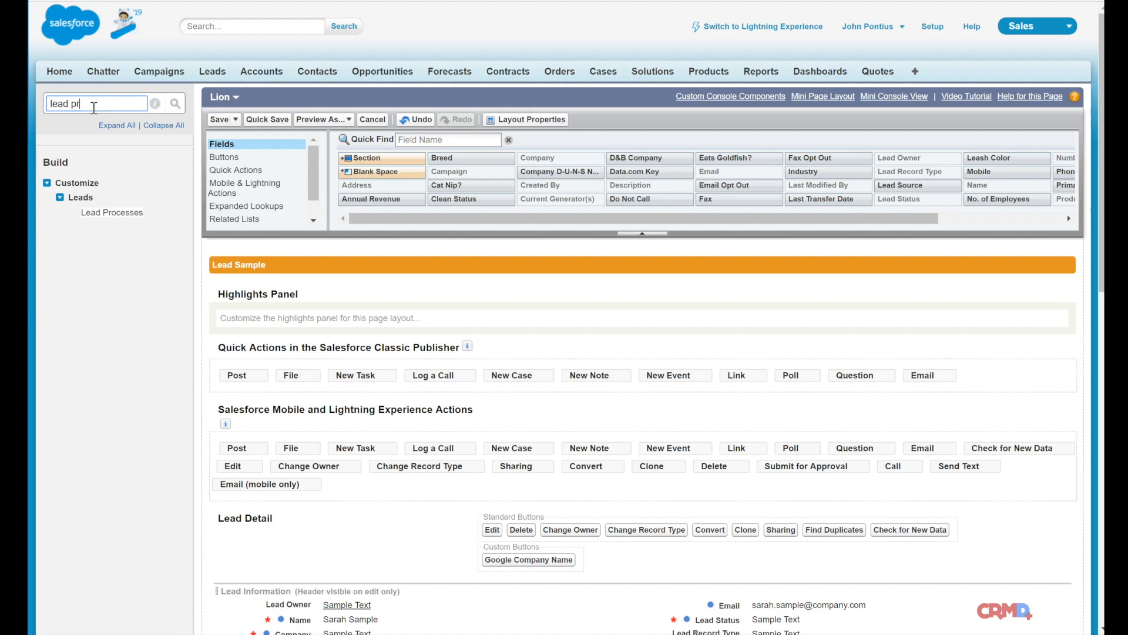
click(90, 213)
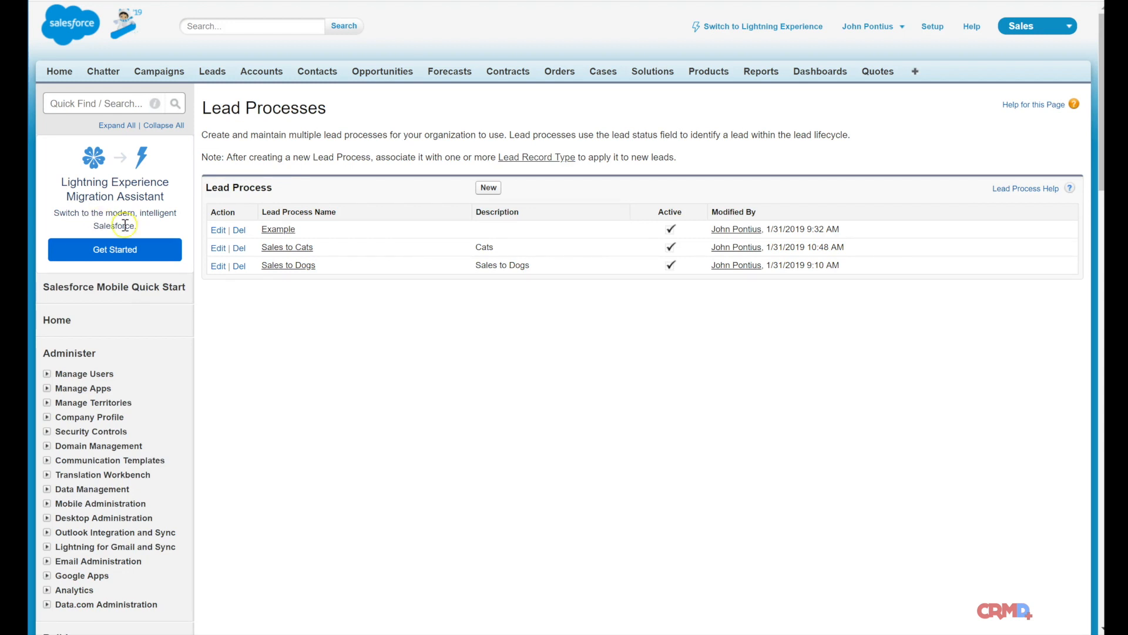
Step: Remove and re-add Closed - Not Converted in the Sales to Dogs lead process and save it, then check and save the Sales to Cats process
click(293, 266)
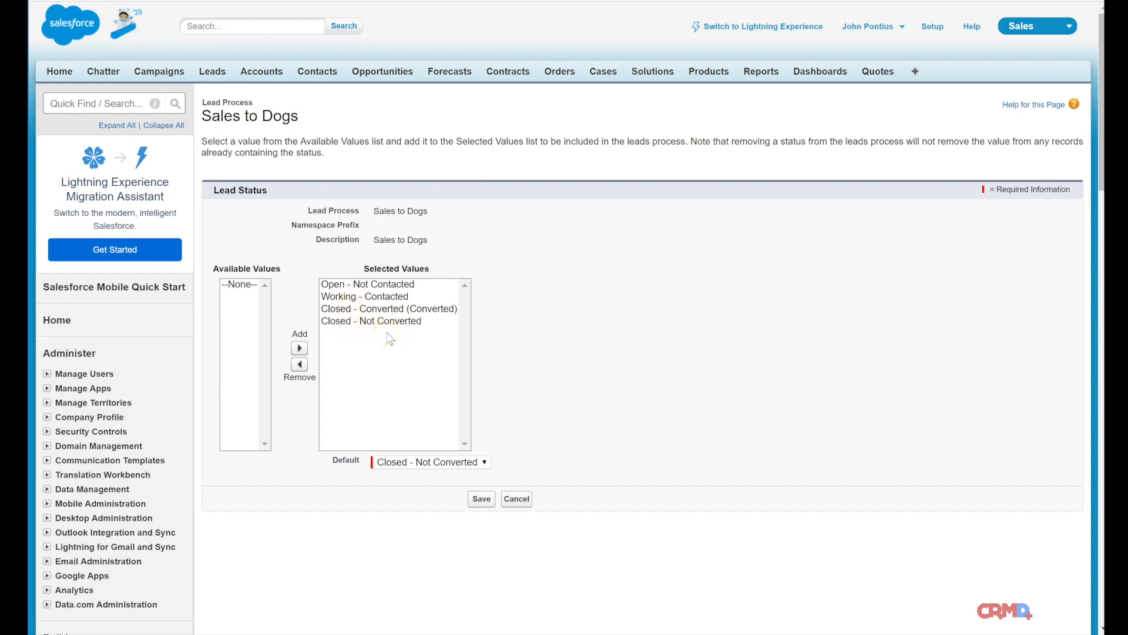
click(351, 321)
click(300, 364)
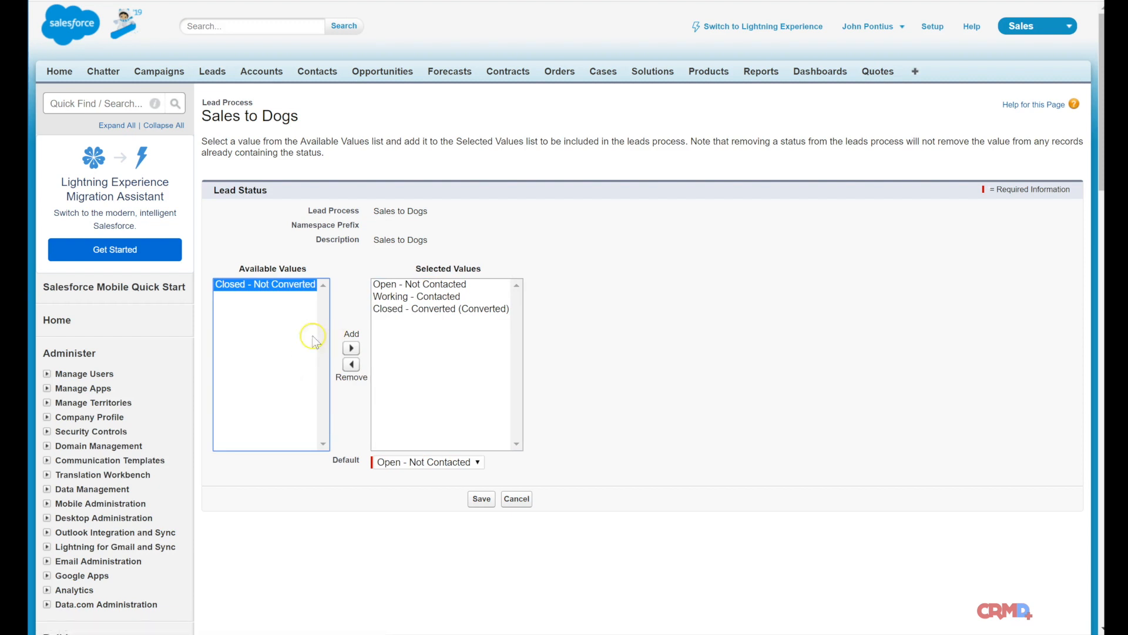
click(350, 347)
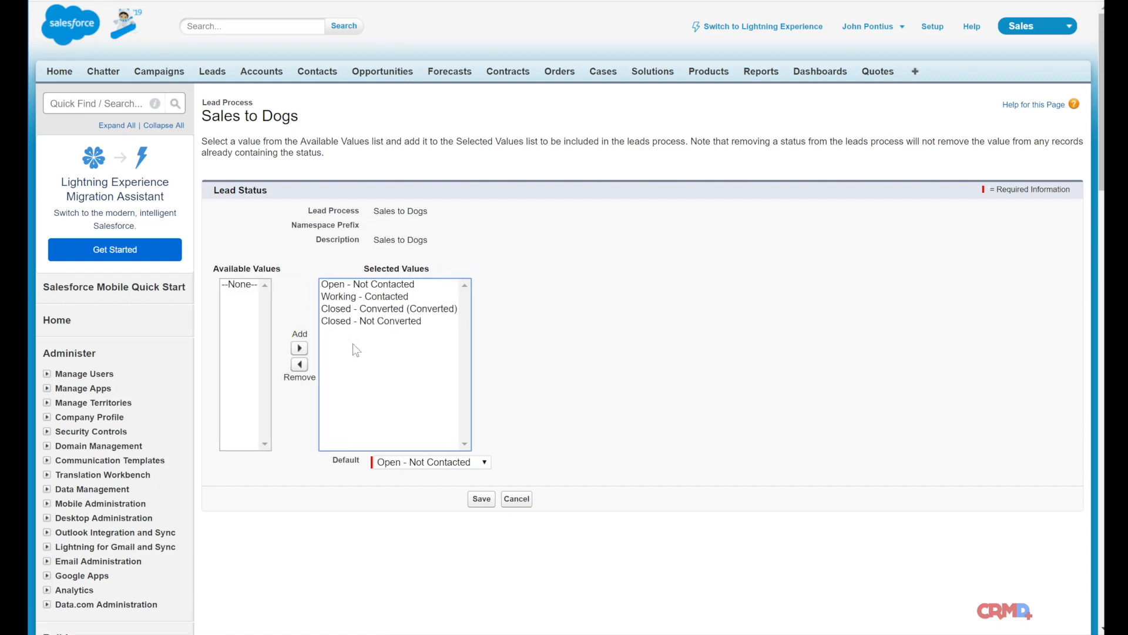
click(492, 502)
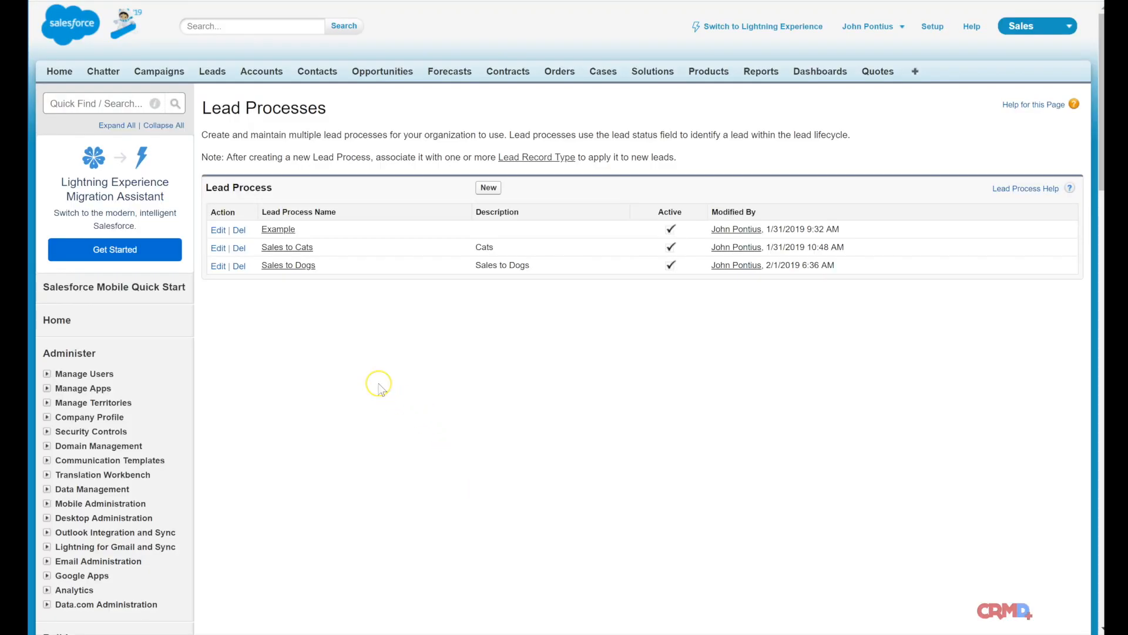
click(306, 252)
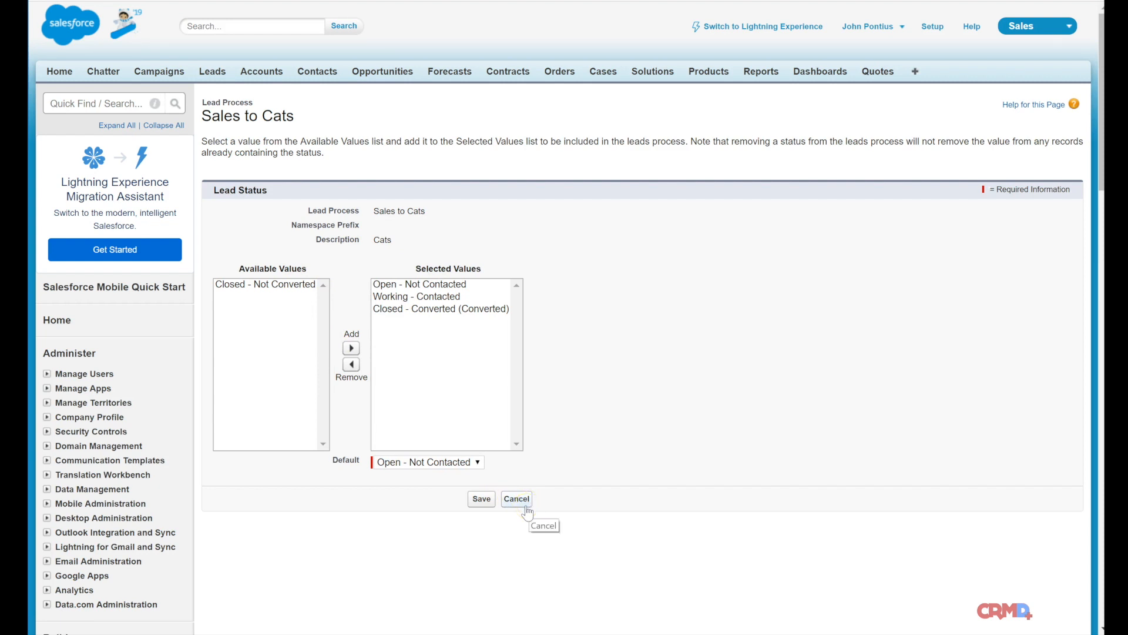
click(482, 499)
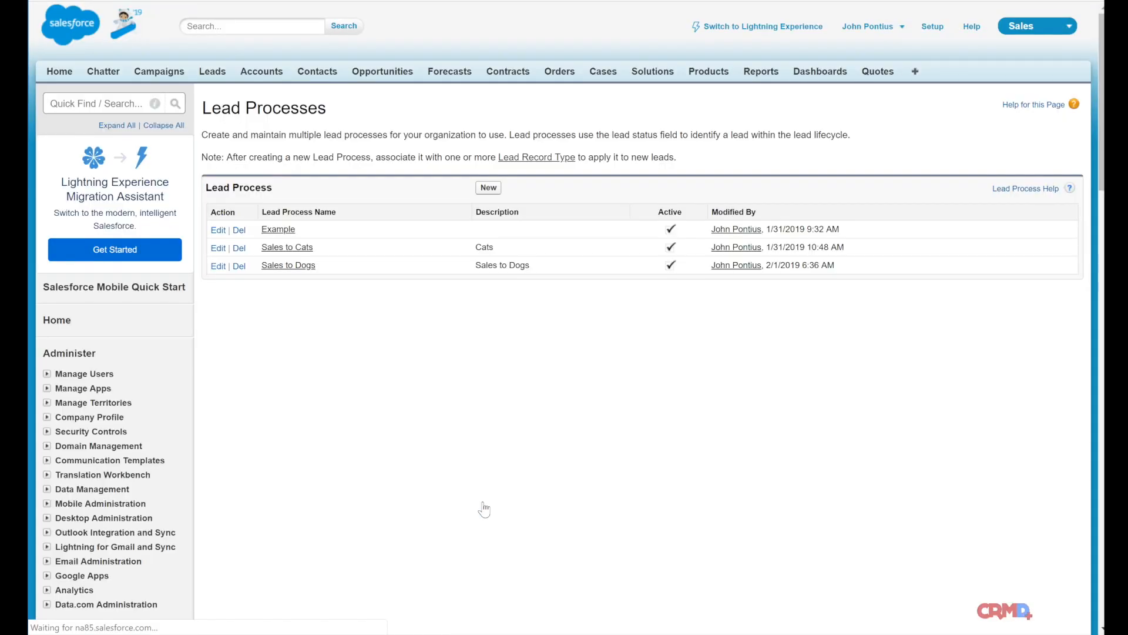
Step: Create a new lead process named "Lion" based on Master, with the description "Lion"
click(488, 189)
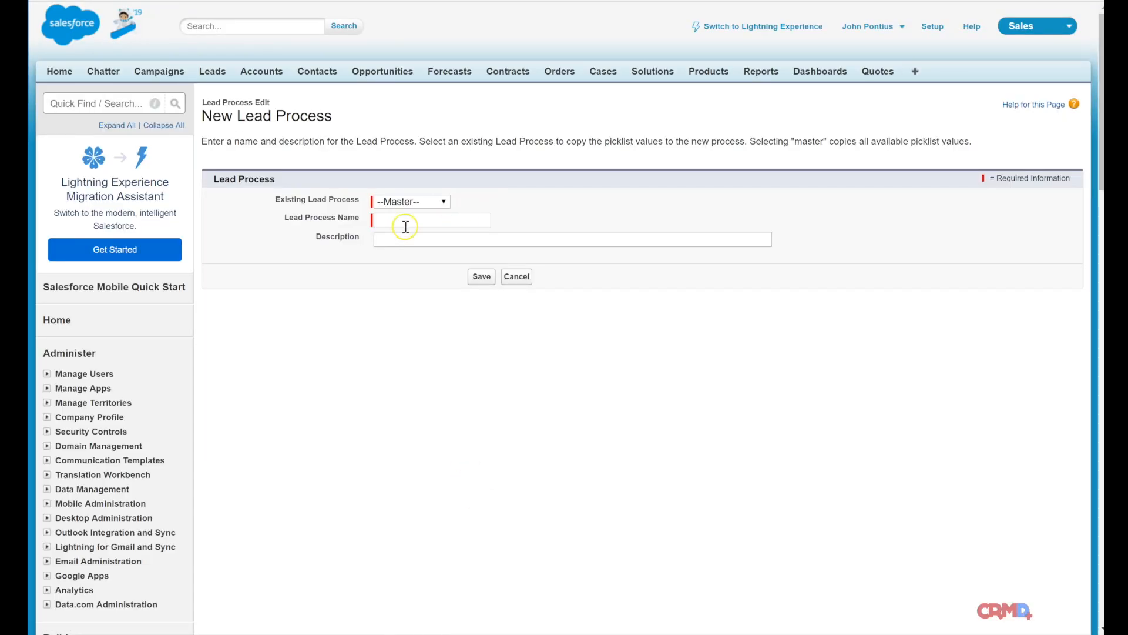
click(395, 216)
click(419, 201)
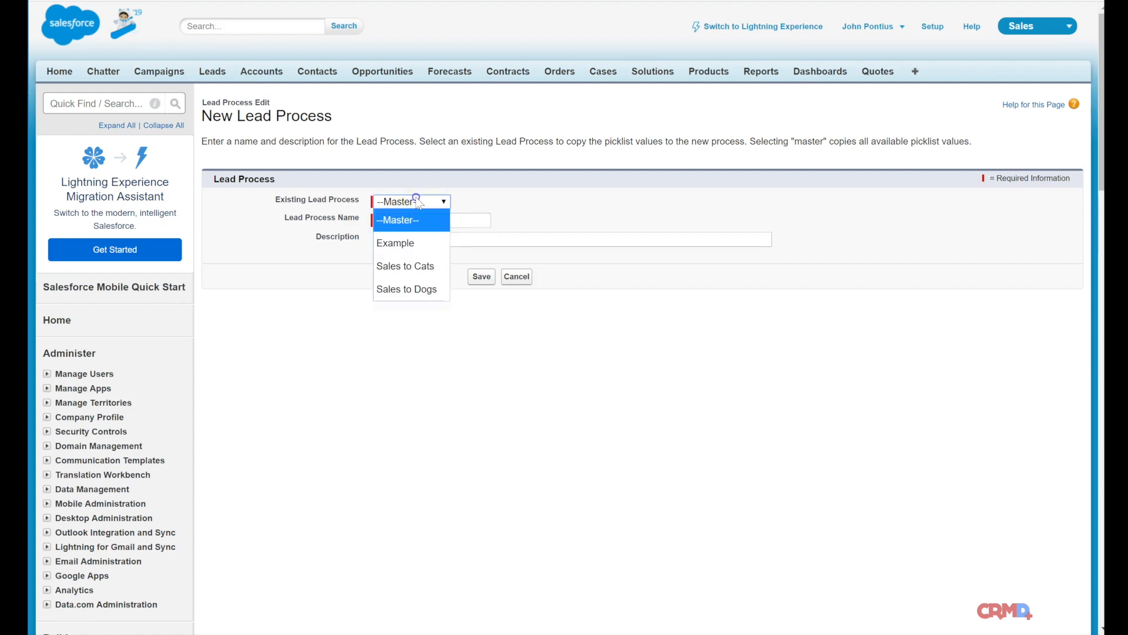
click(418, 202)
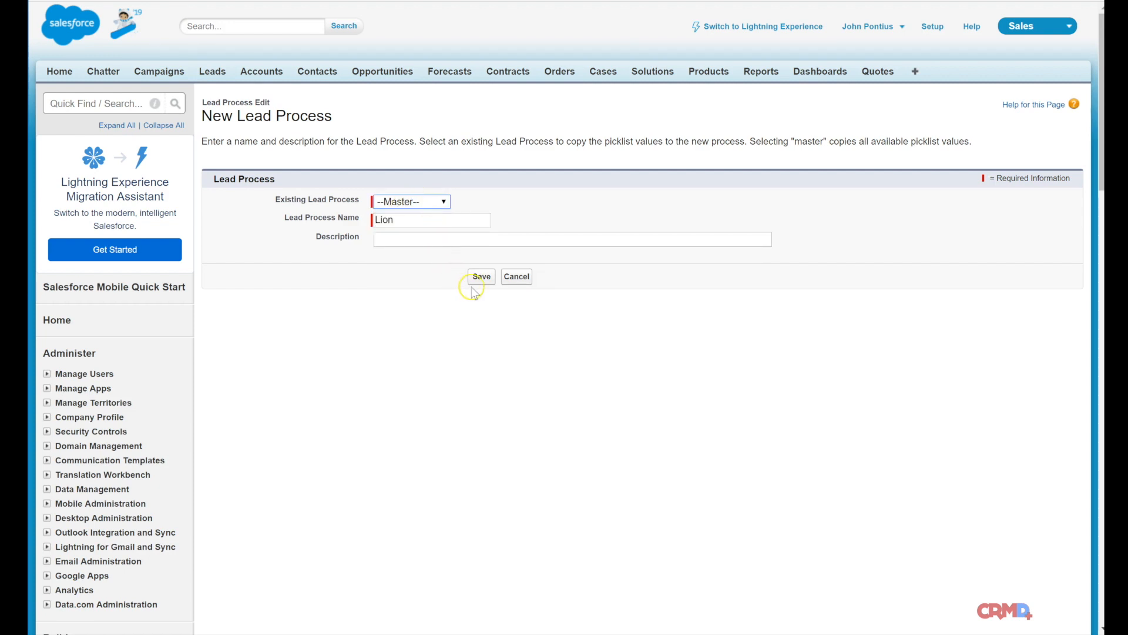
click(433, 239)
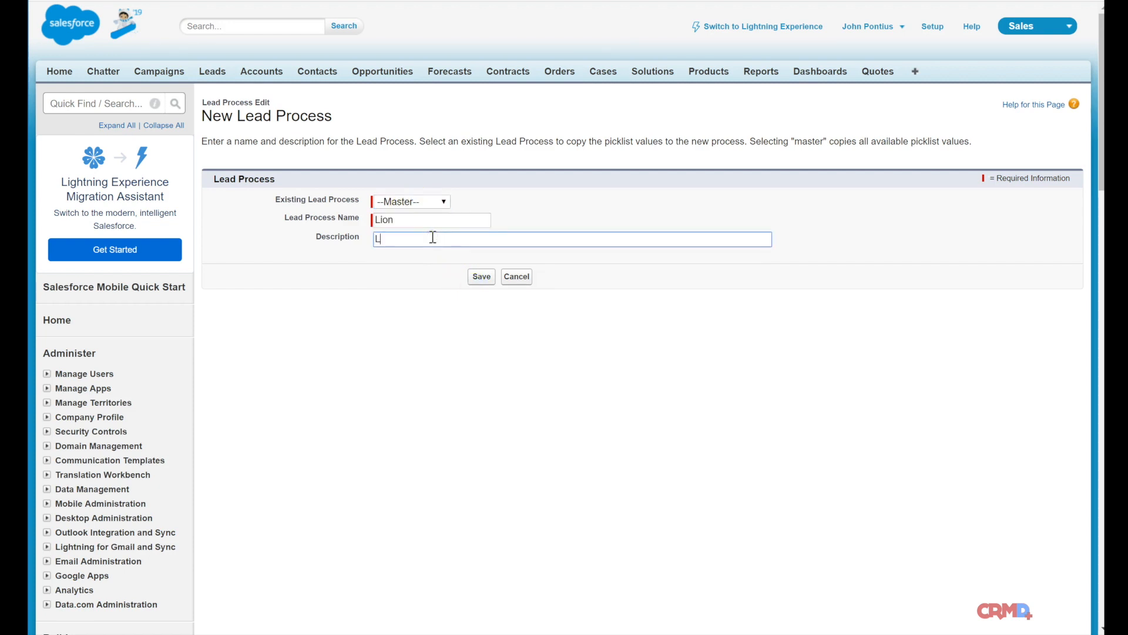
click(481, 277)
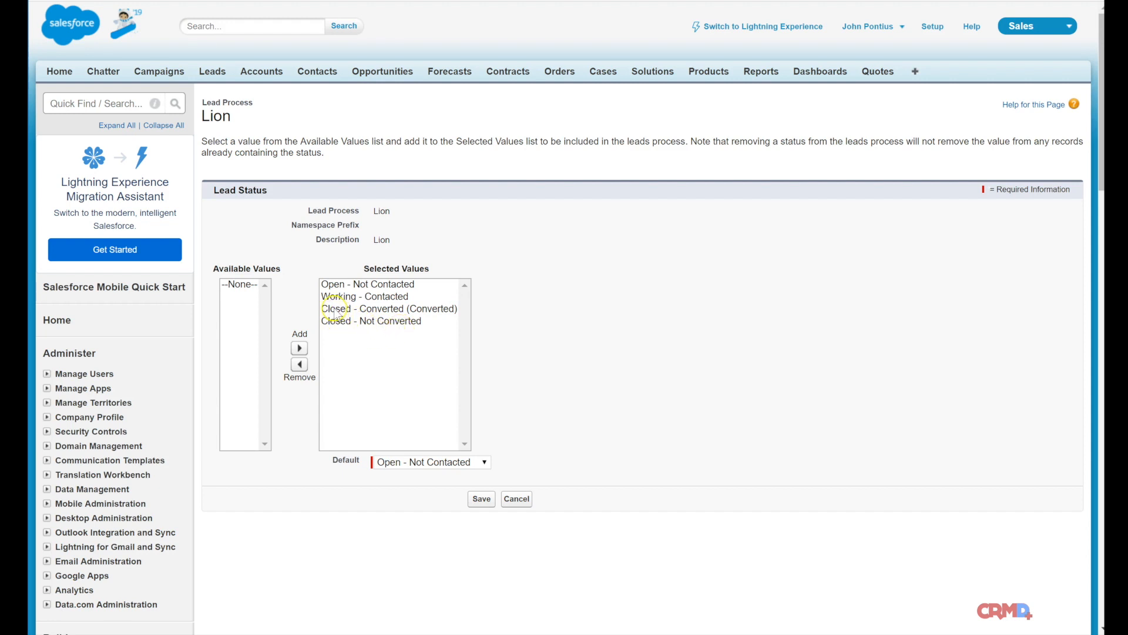
Step: Try to remove Closed - Not Converted and Closed - Converted from the Lion process's selected statuses, and leave without saving
click(352, 320)
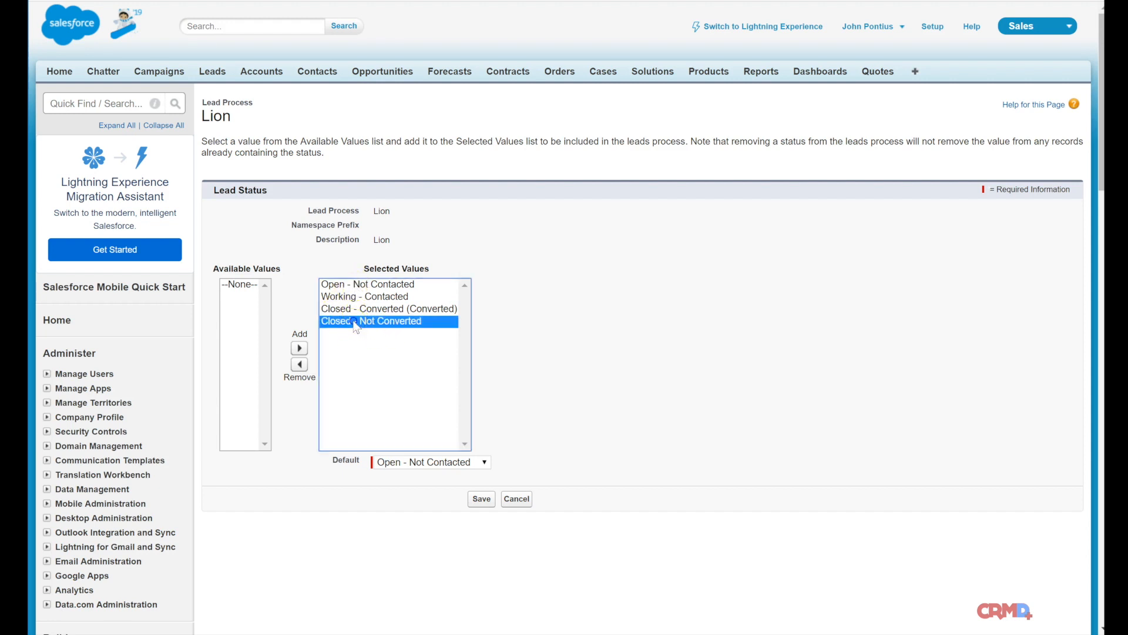
click(299, 364)
click(410, 308)
click(351, 363)
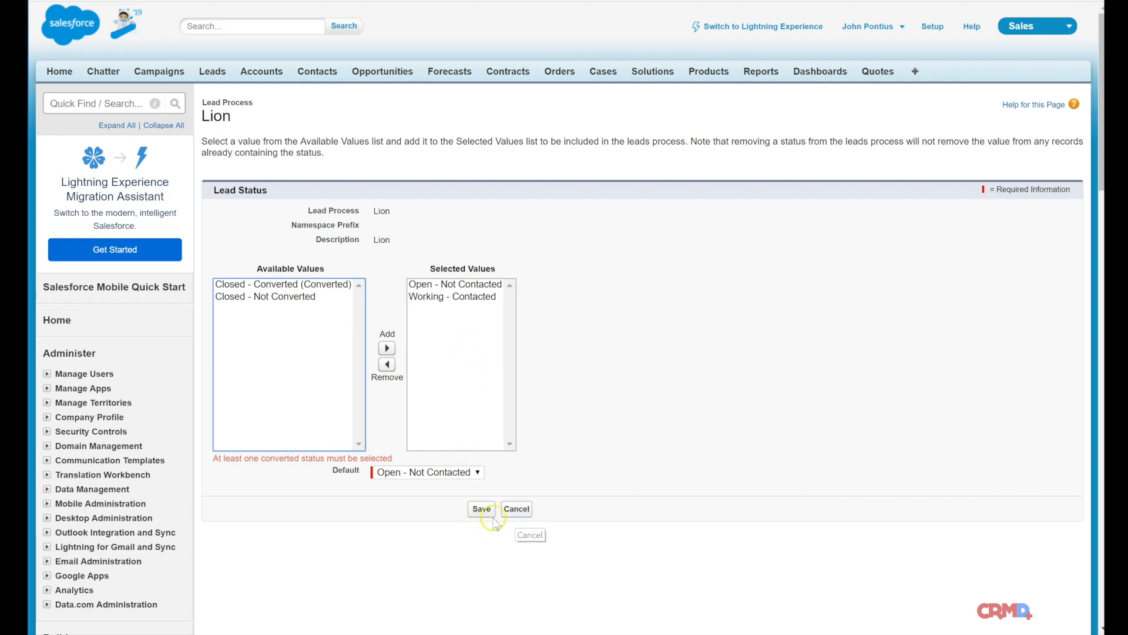
click(520, 510)
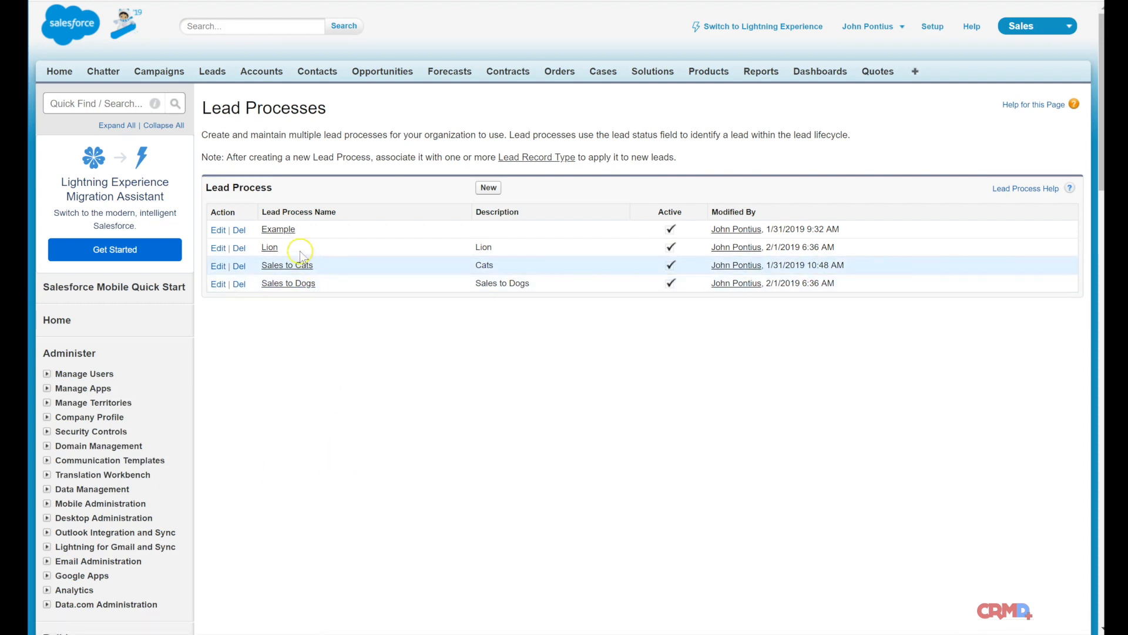
Step: Search setup for "record type" and open the record types for Leads
click(108, 98)
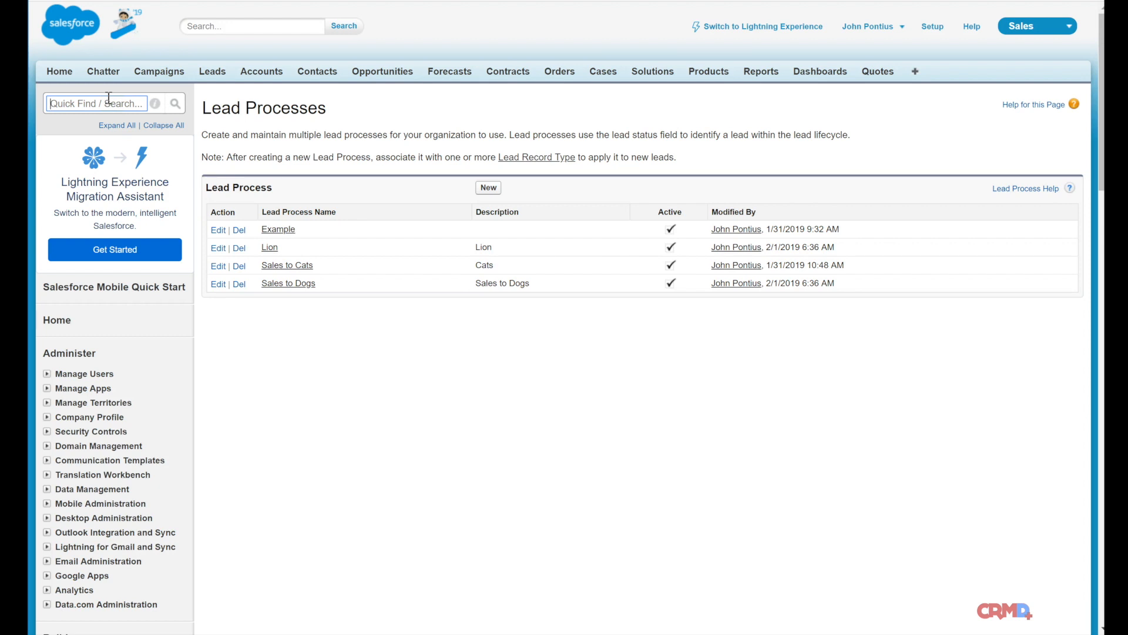
text(recor)
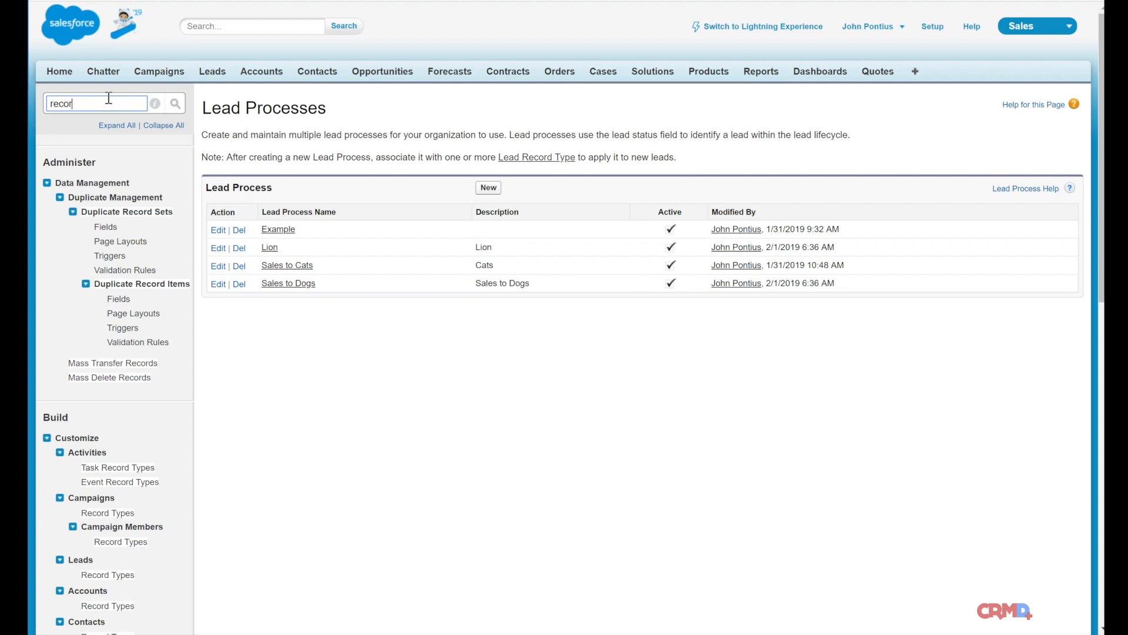
text(d type)
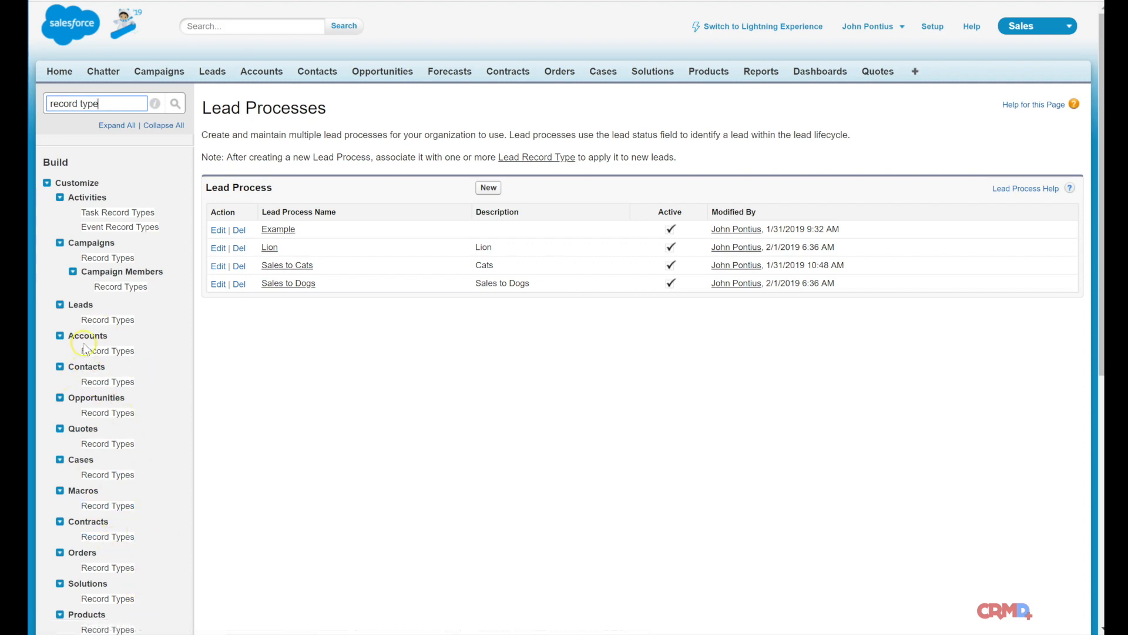
click(94, 324)
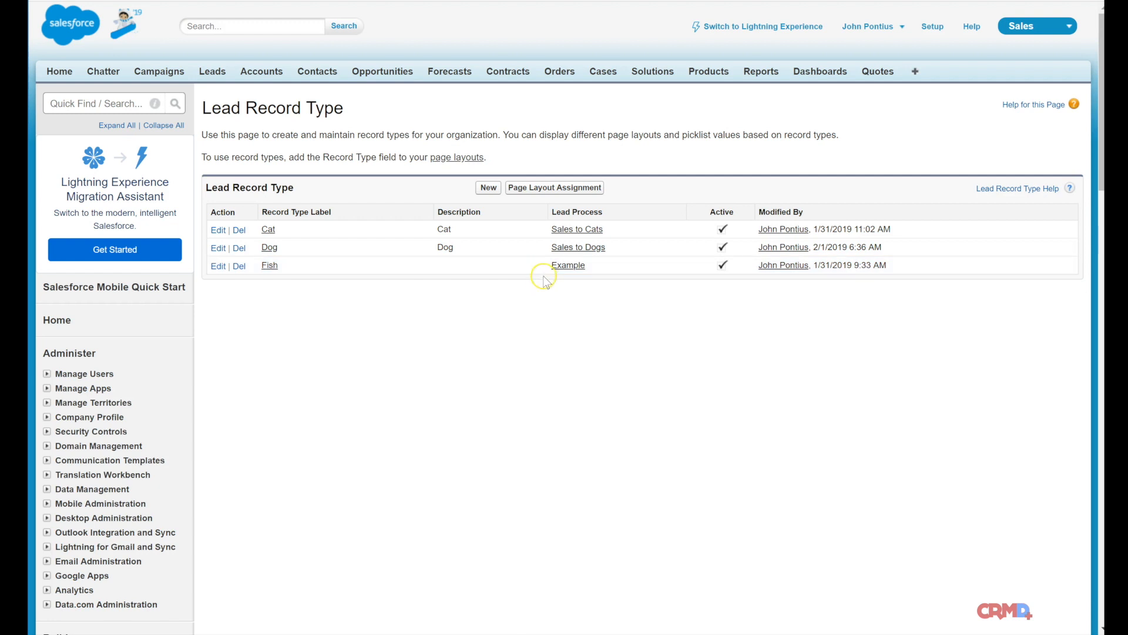
Step: Examine the Breed picklist values selected for the Dog lead record type, and save them
click(272, 248)
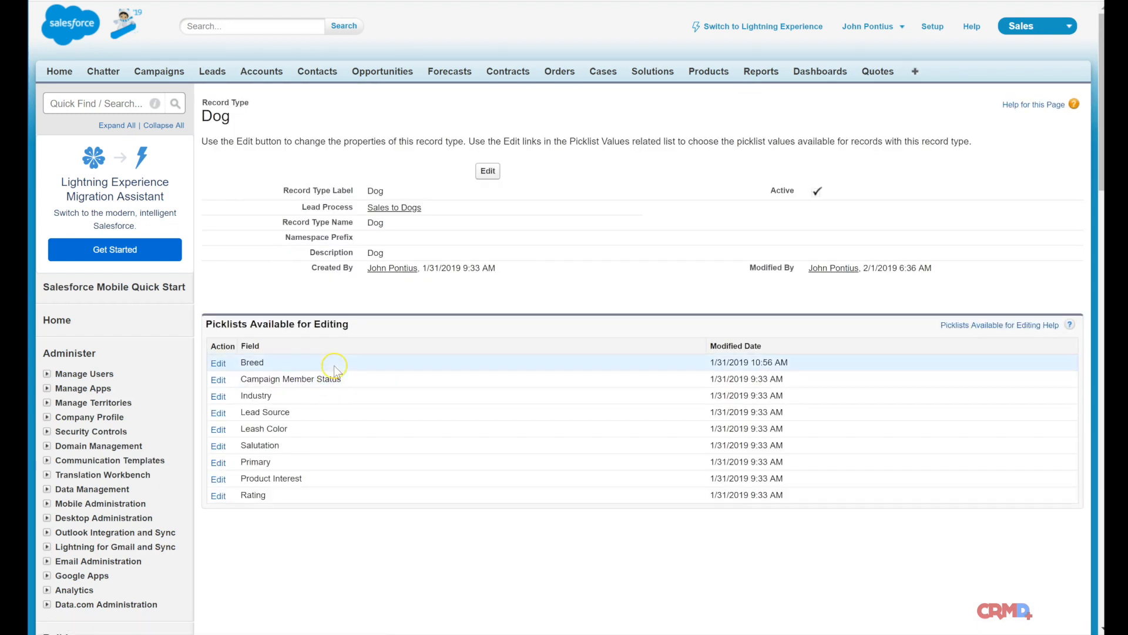
click(224, 363)
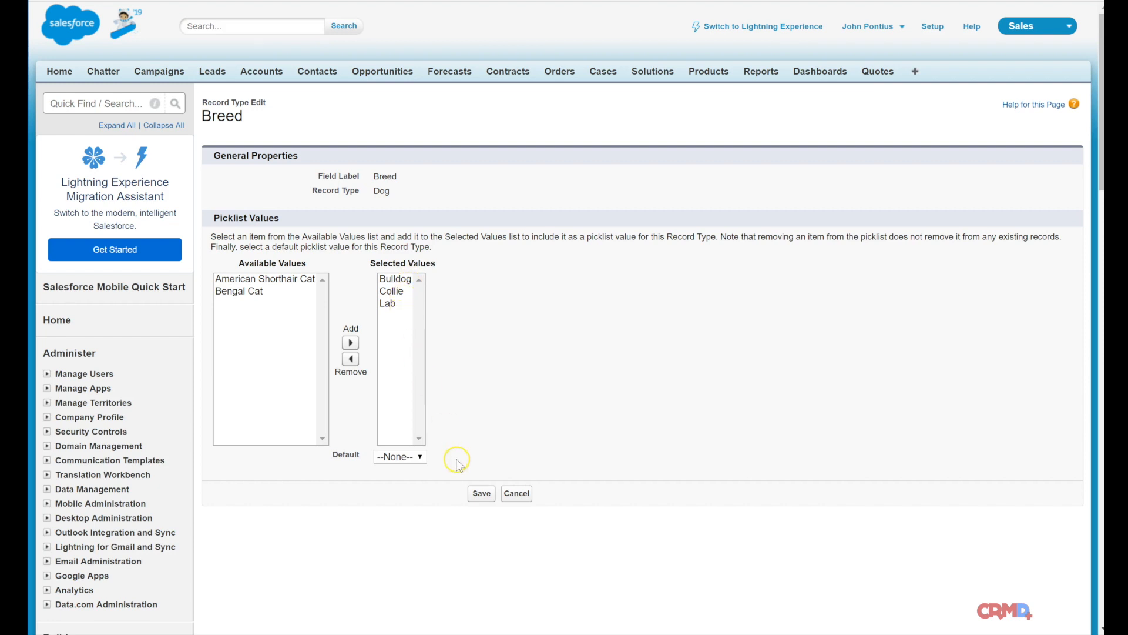
click(482, 494)
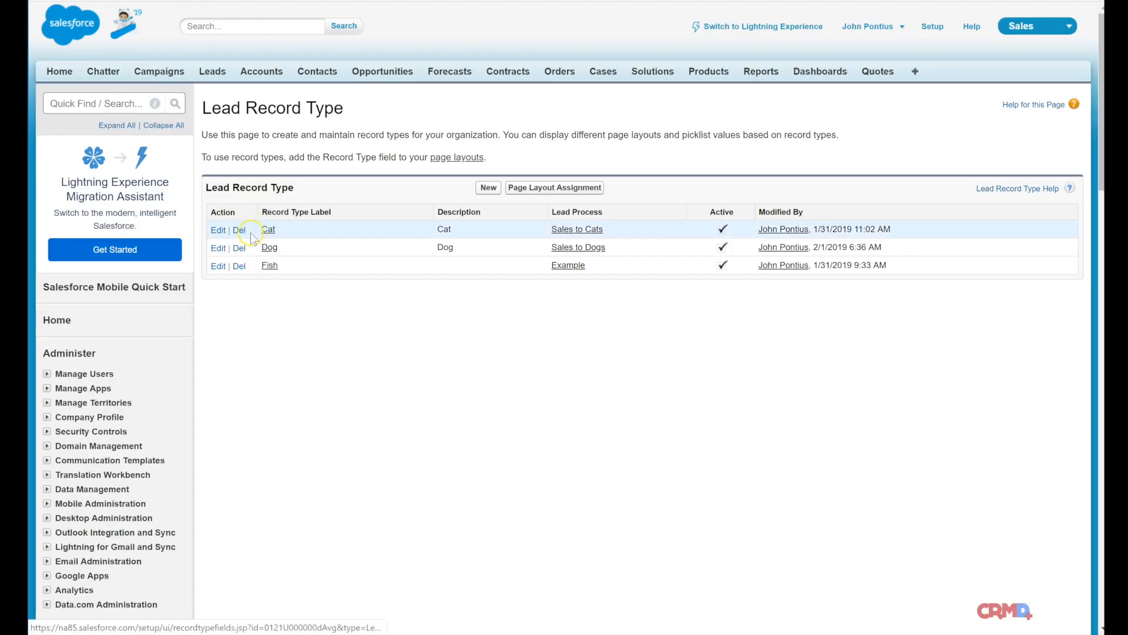
Step: Examine the Breed picklist values selected for the Cat lead record type, and save them
click(269, 230)
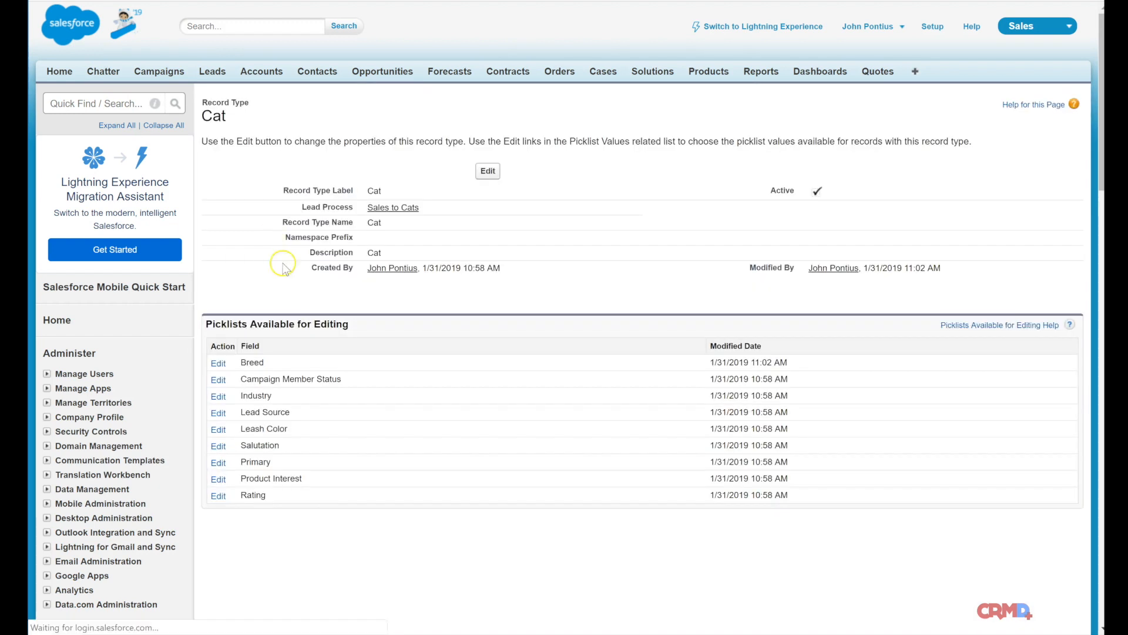
click(218, 363)
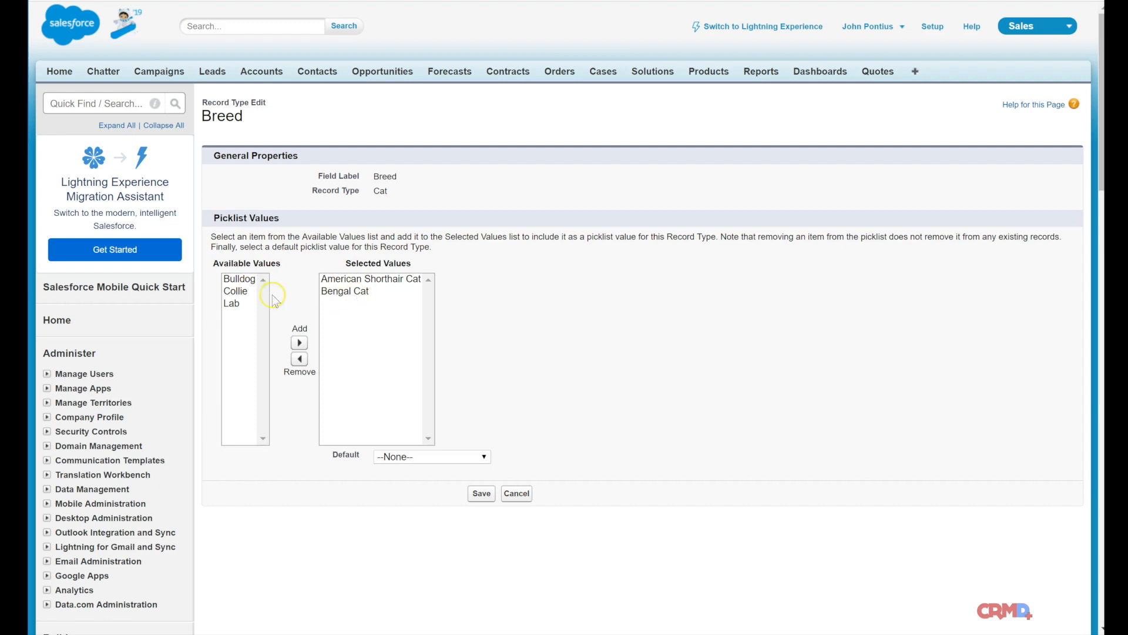
click(481, 493)
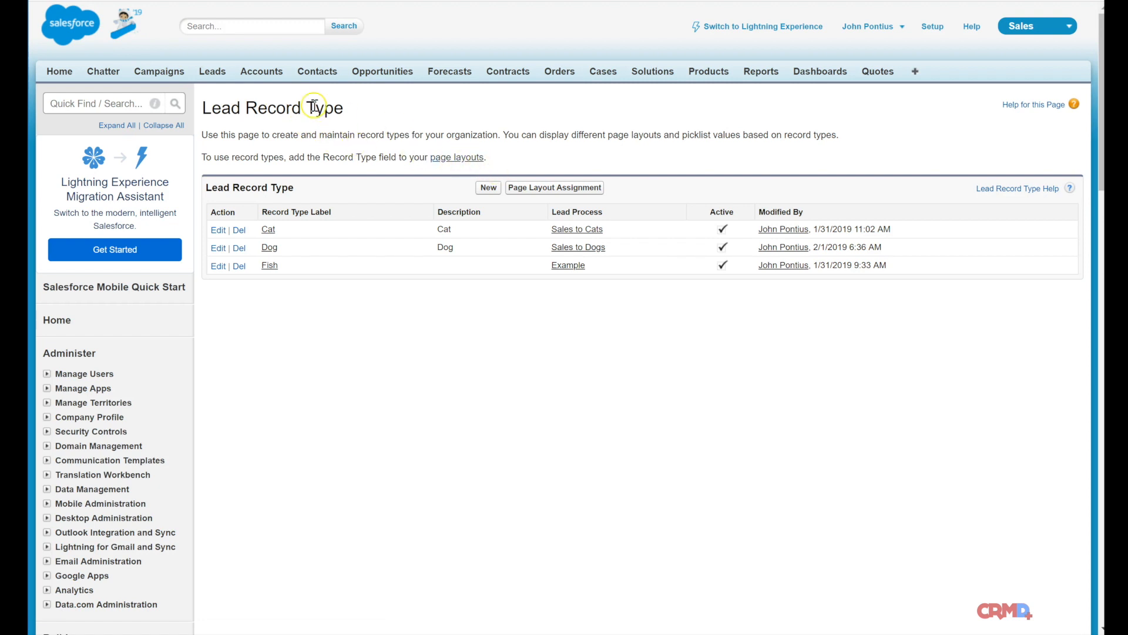
Step: Start a new lead record type with label, name and description "Lion", assign the Lion lead process, and make it active
click(490, 189)
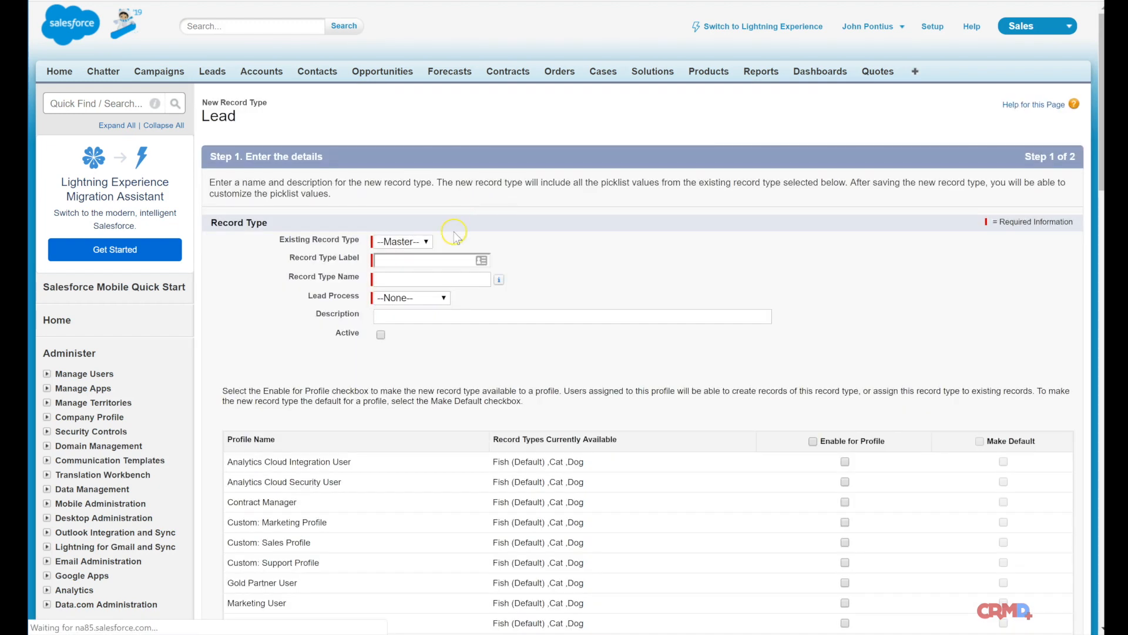
click(427, 263)
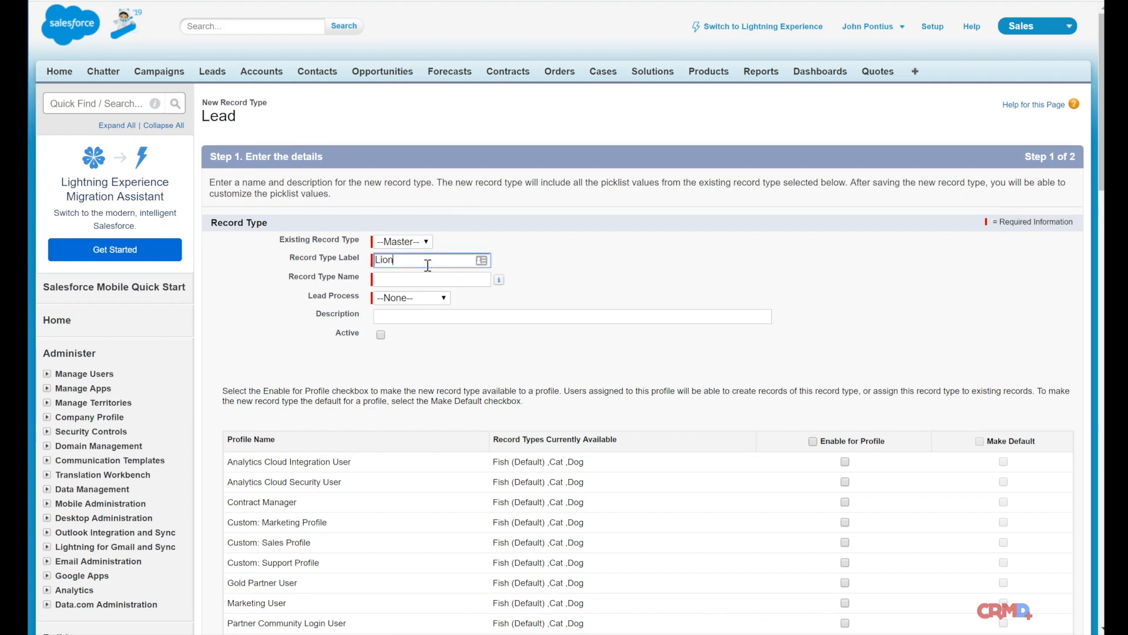
click(421, 276)
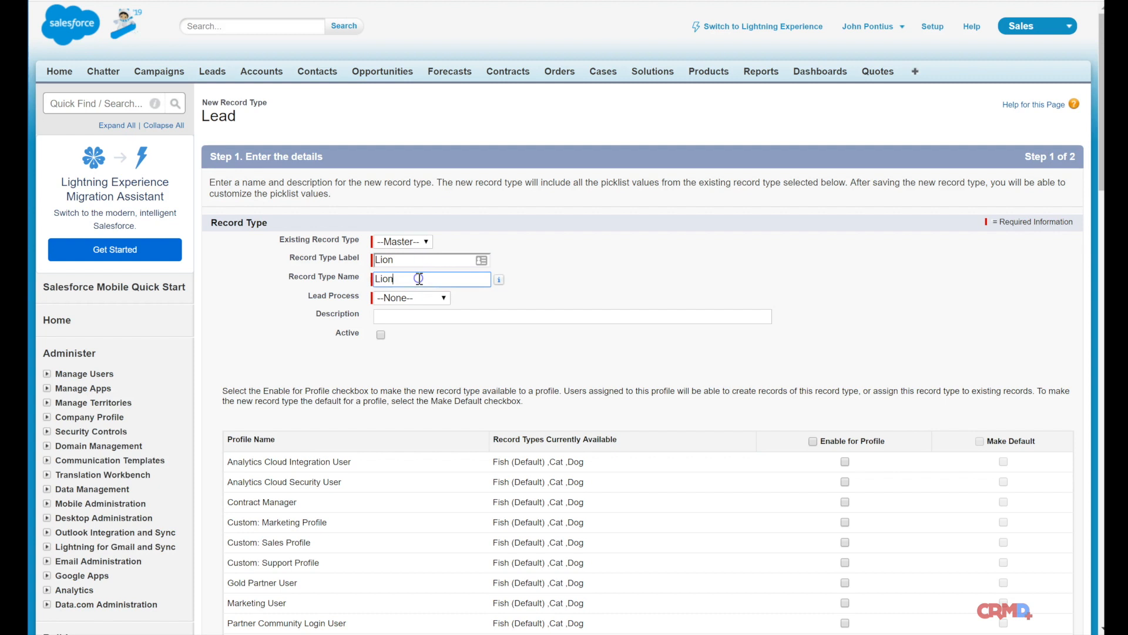
click(404, 298)
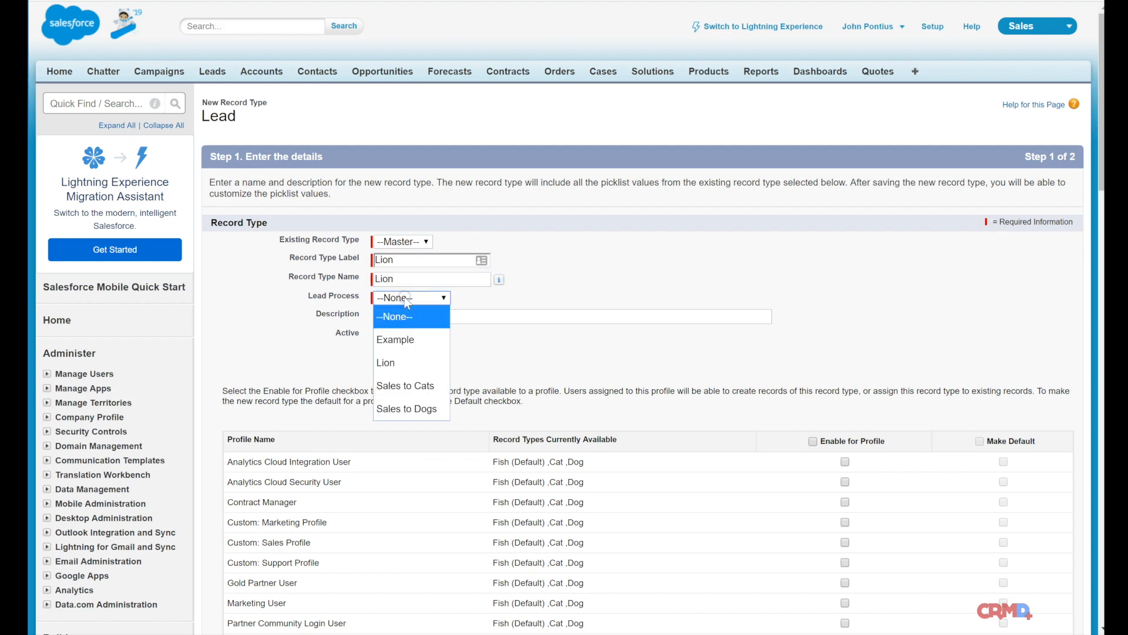
click(406, 365)
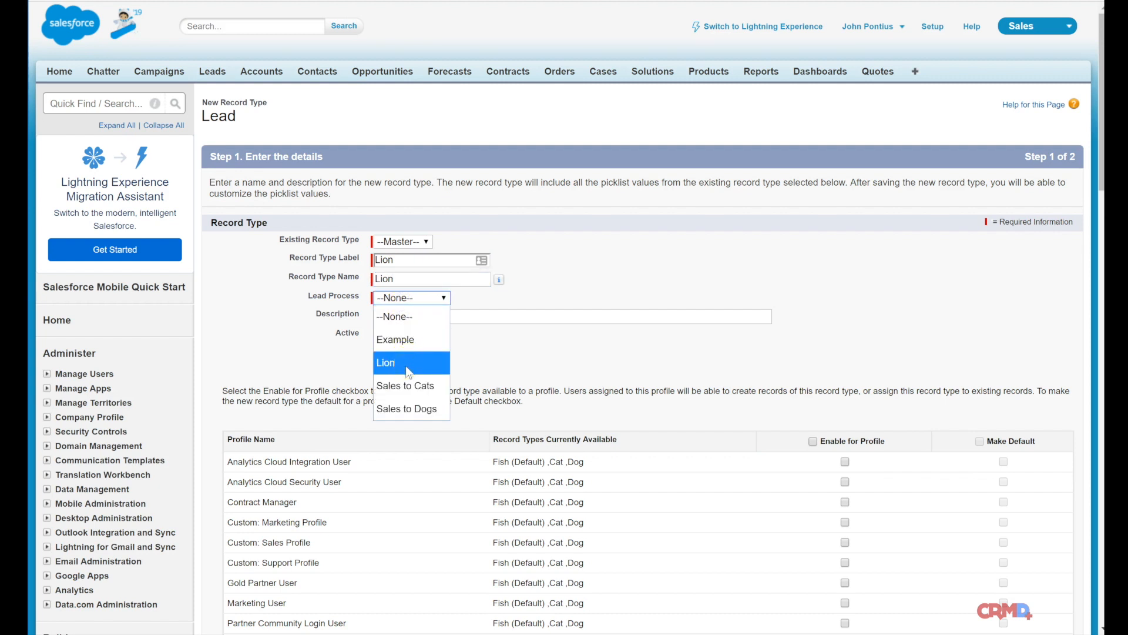
click(404, 313)
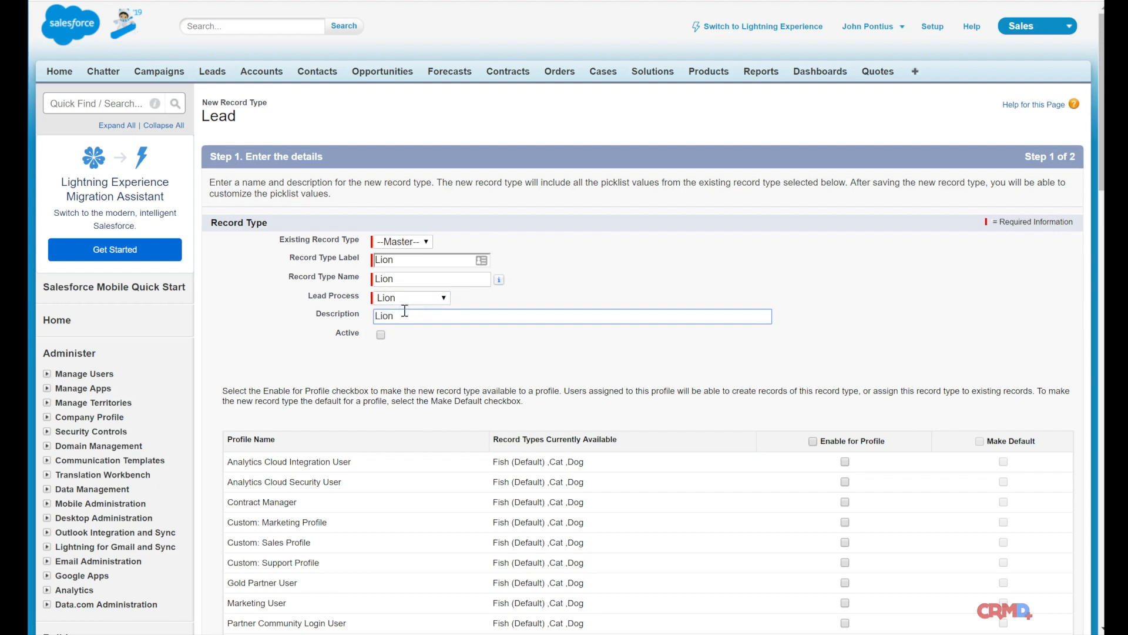
click(380, 335)
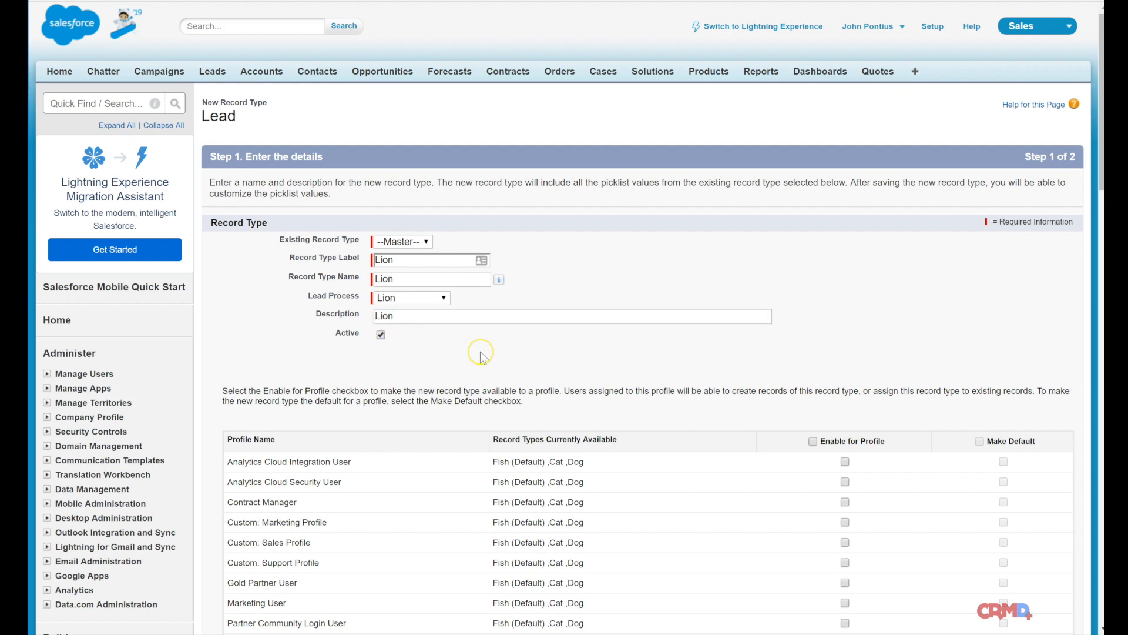
Step: Enable the Lion record type for all profiles and continue to the page layout assignment
scroll(481, 352, down, 4)
scroll(412, 133, up, 1)
scroll(414, 138, down, 1)
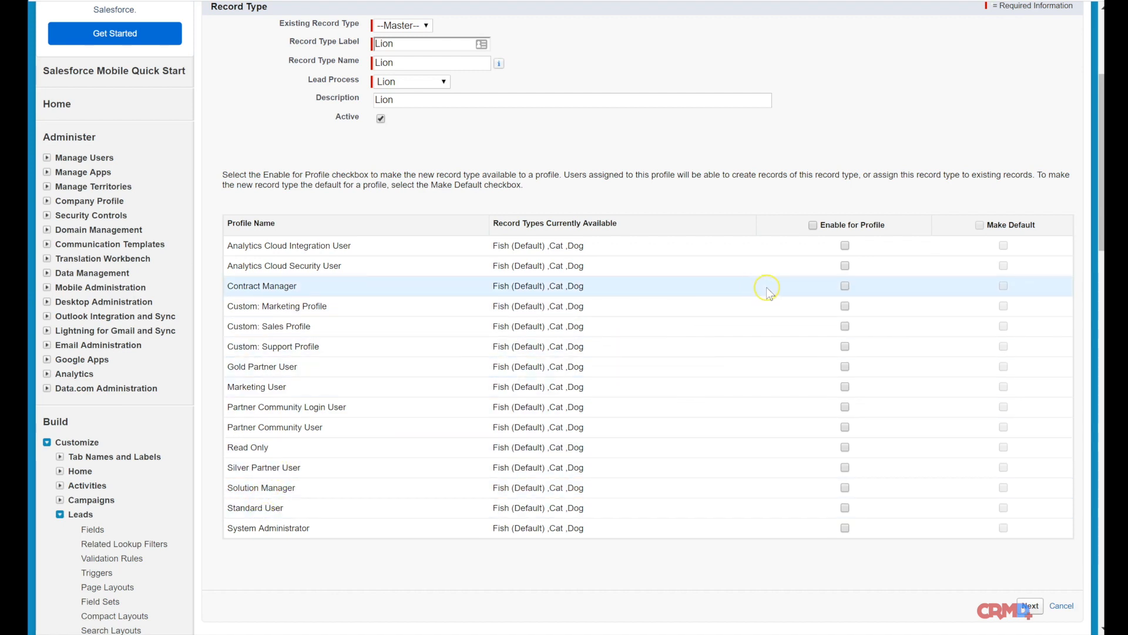
click(812, 225)
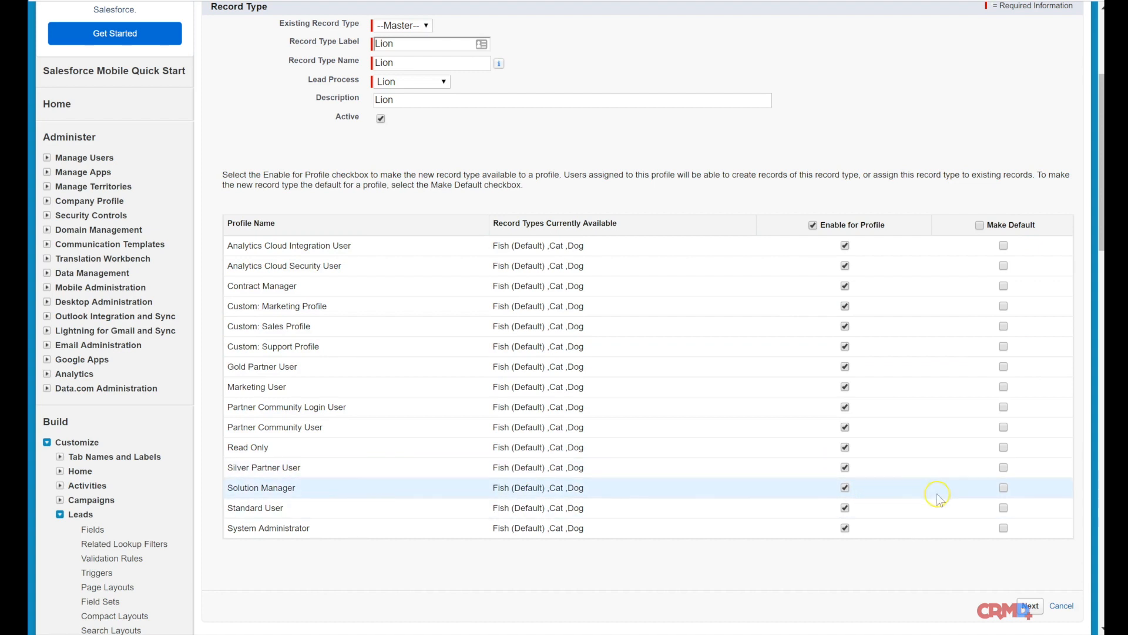
click(1003, 509)
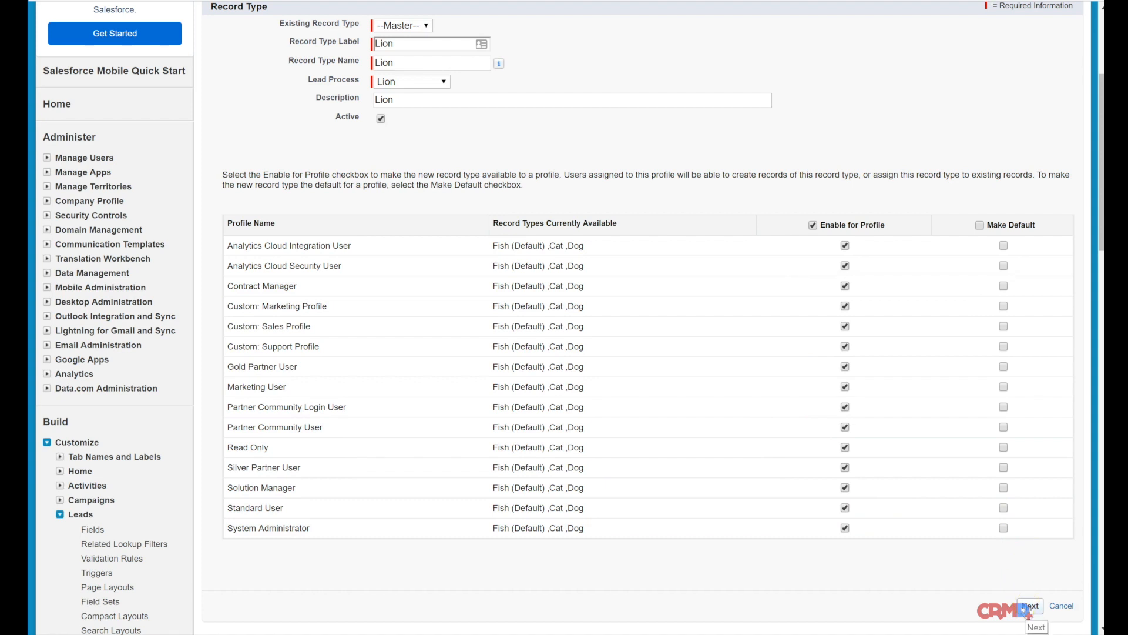
click(1028, 609)
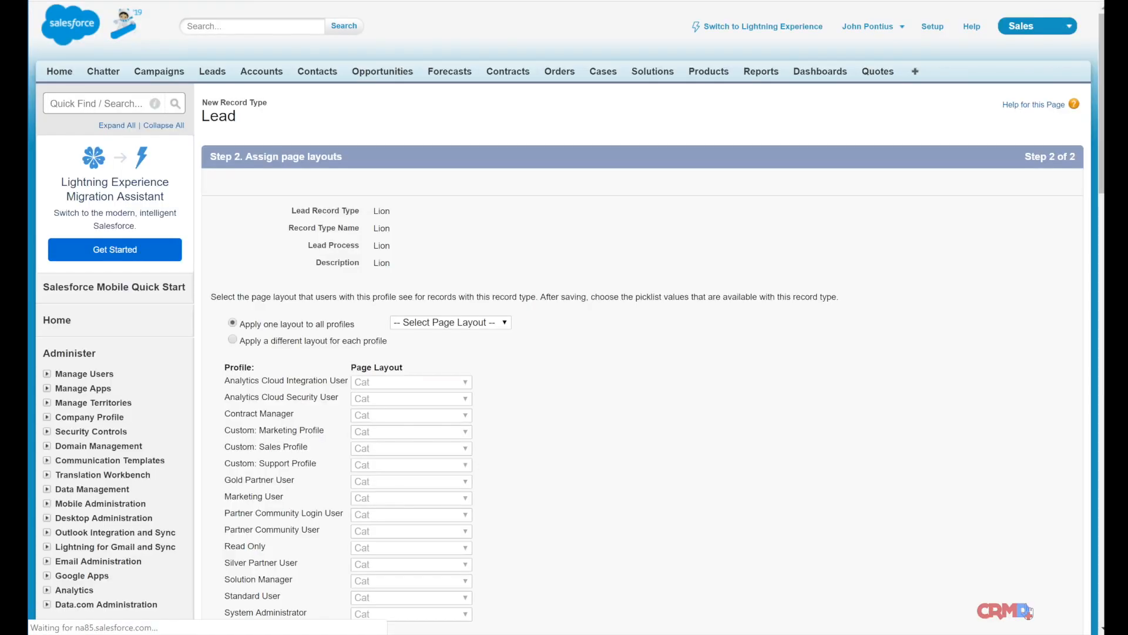
Step: Apply the Lion page layout to all profiles and save the new record type
scroll(420, 394, down, 3)
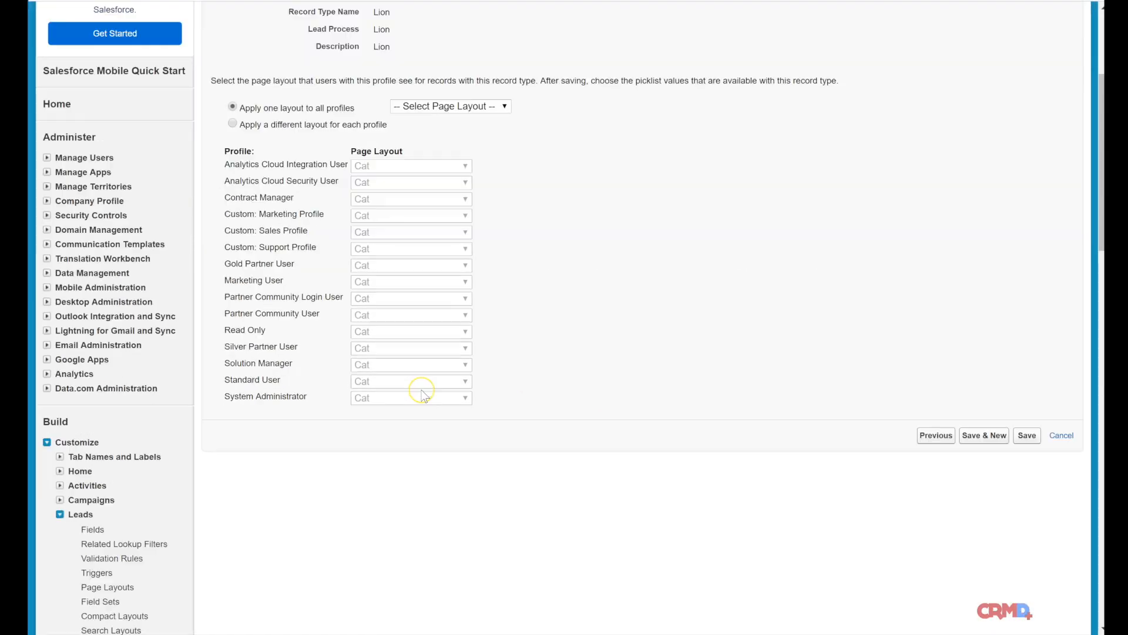
scroll(422, 395, up, 3)
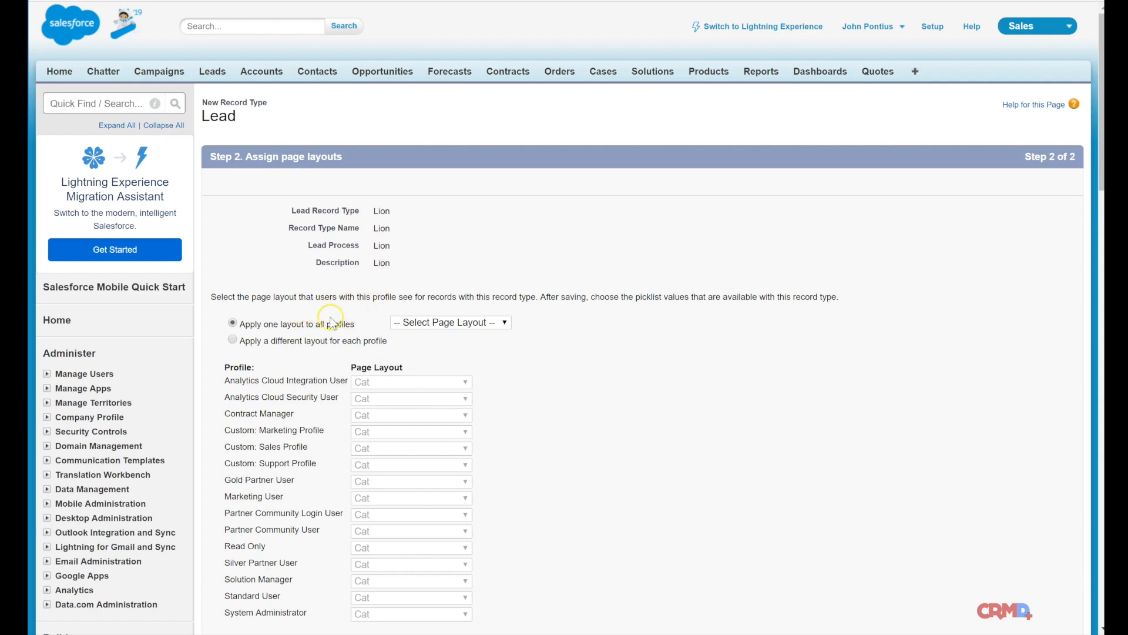
click(501, 322)
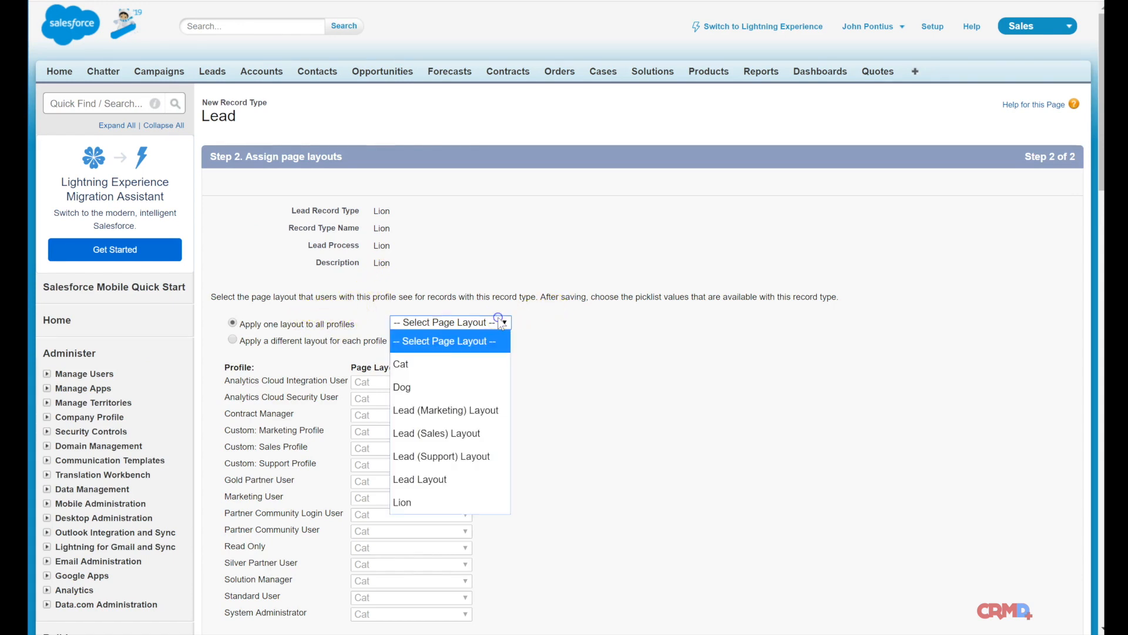
click(418, 503)
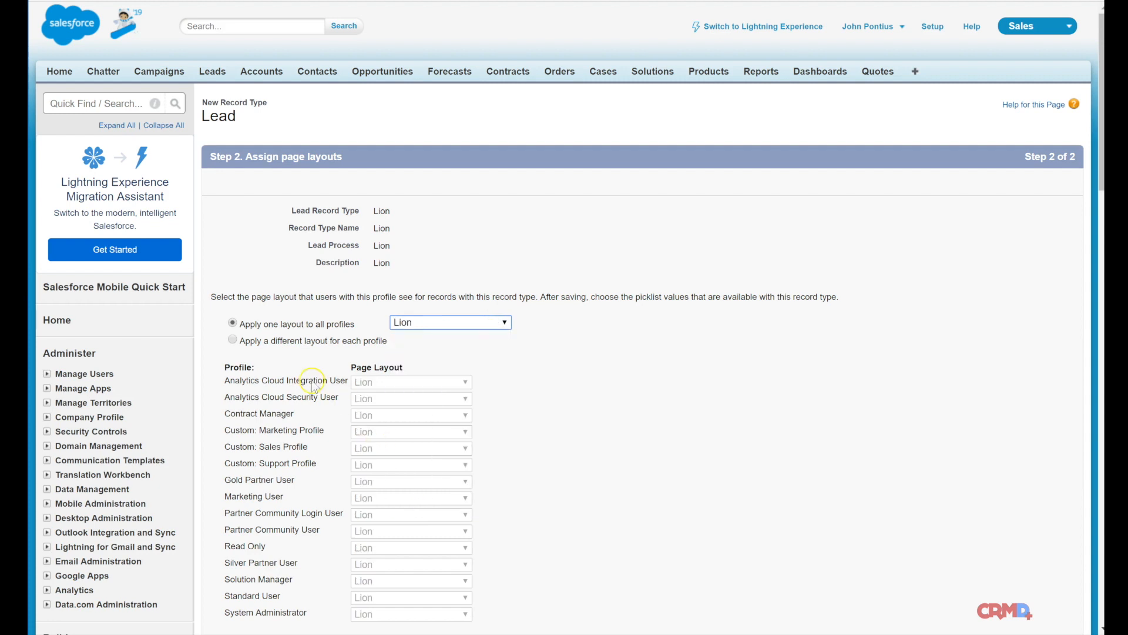
click(431, 320)
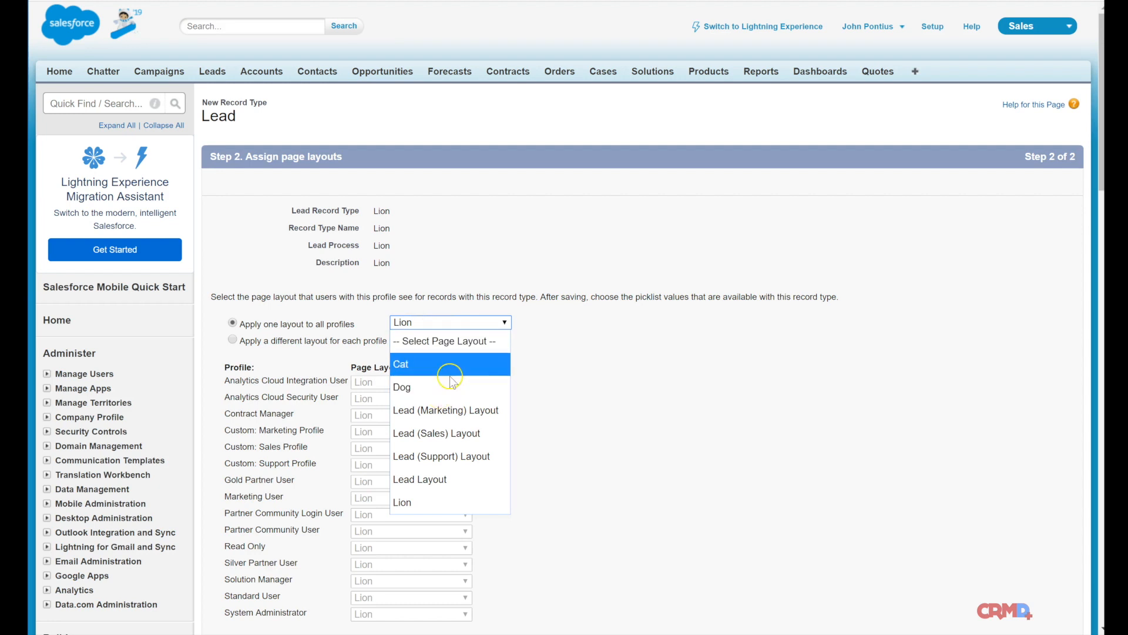
click(478, 503)
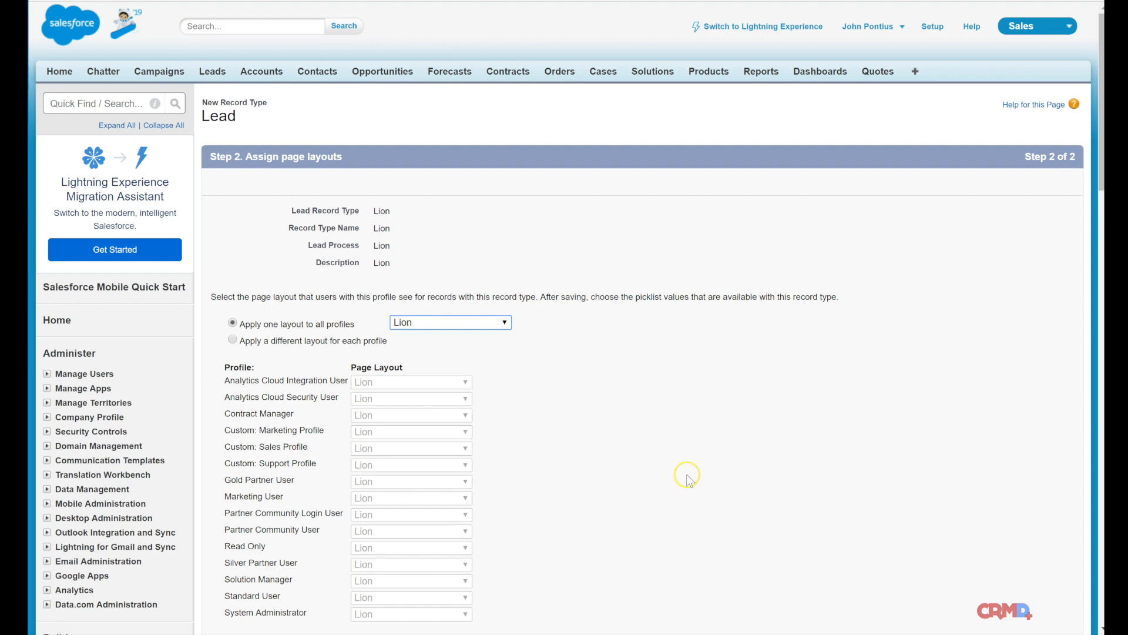
scroll(735, 464, down, 3)
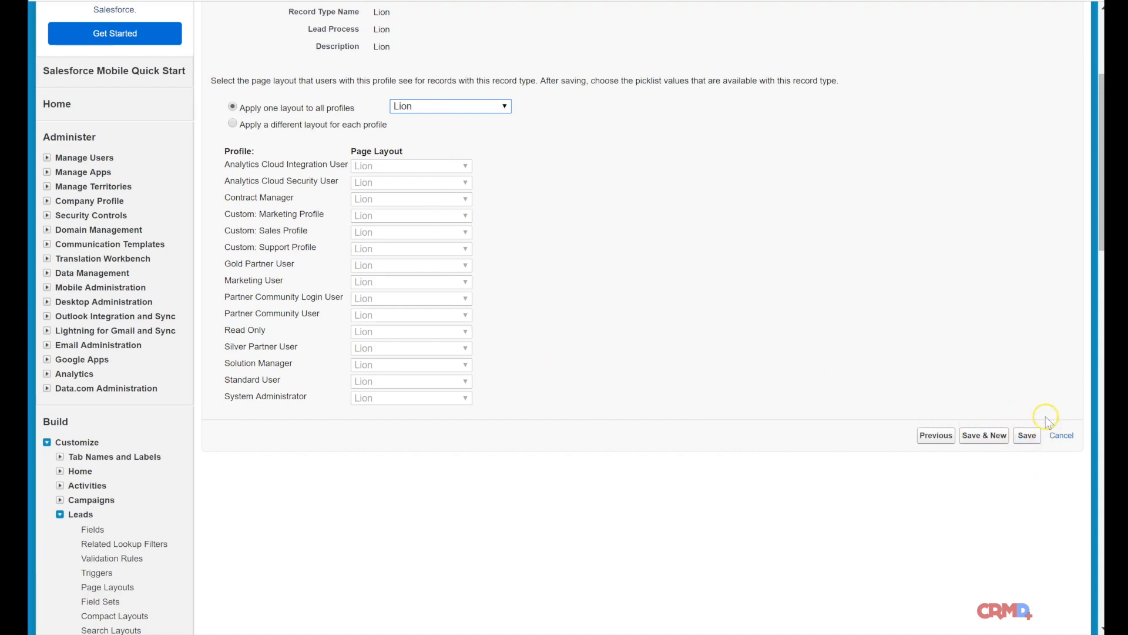
click(1029, 436)
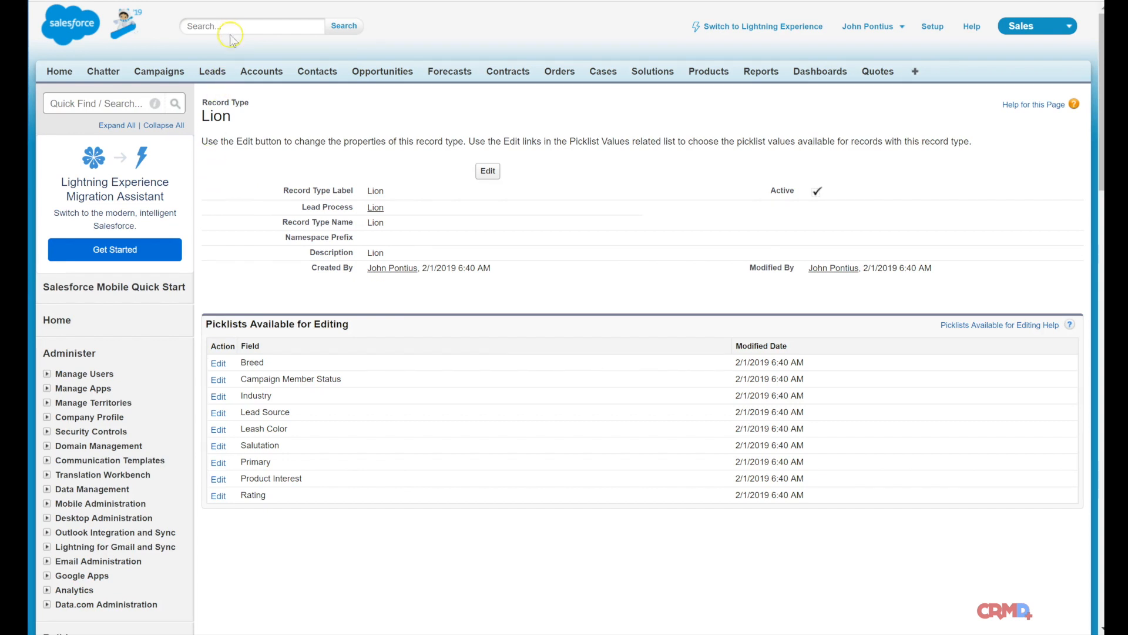
Step: Start a new lead from the Leads area using the Cat record type
click(221, 78)
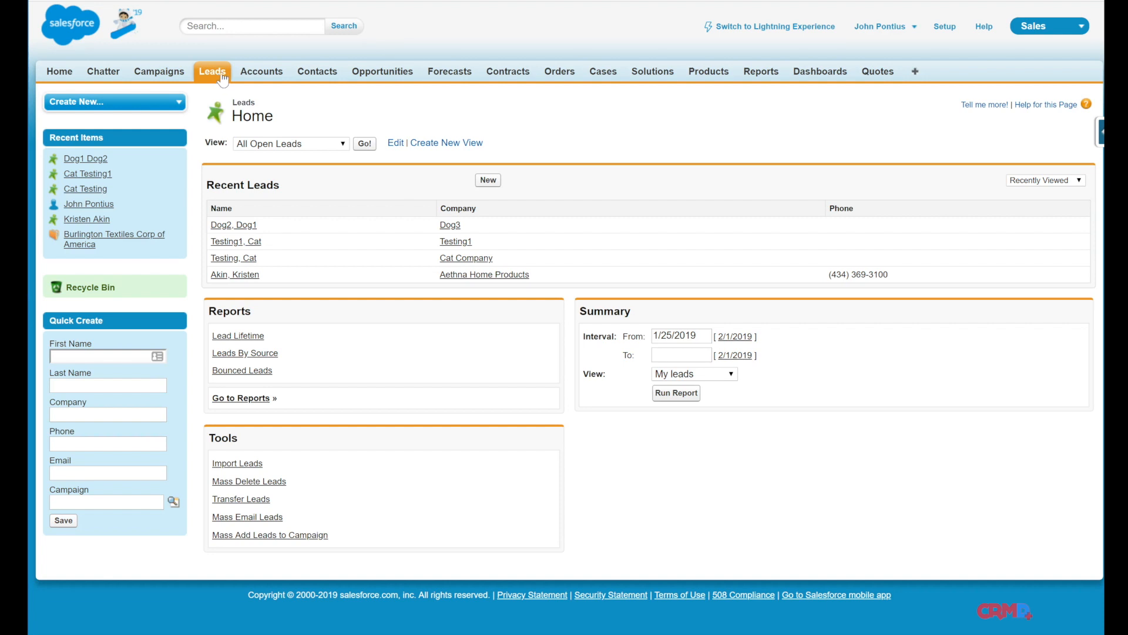
click(87, 102)
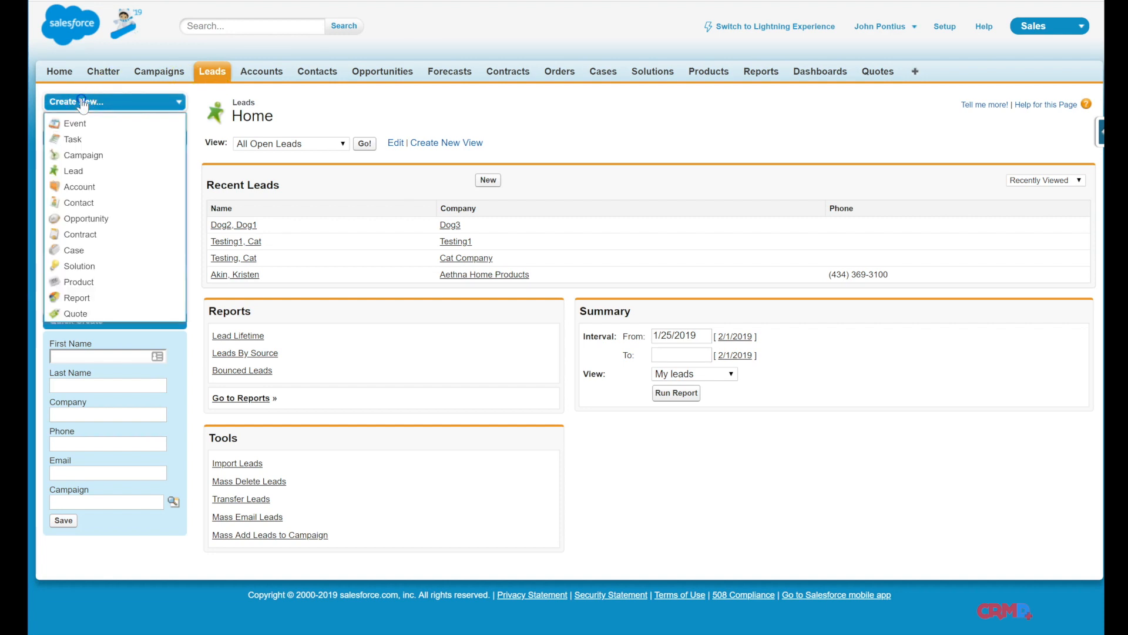
click(74, 175)
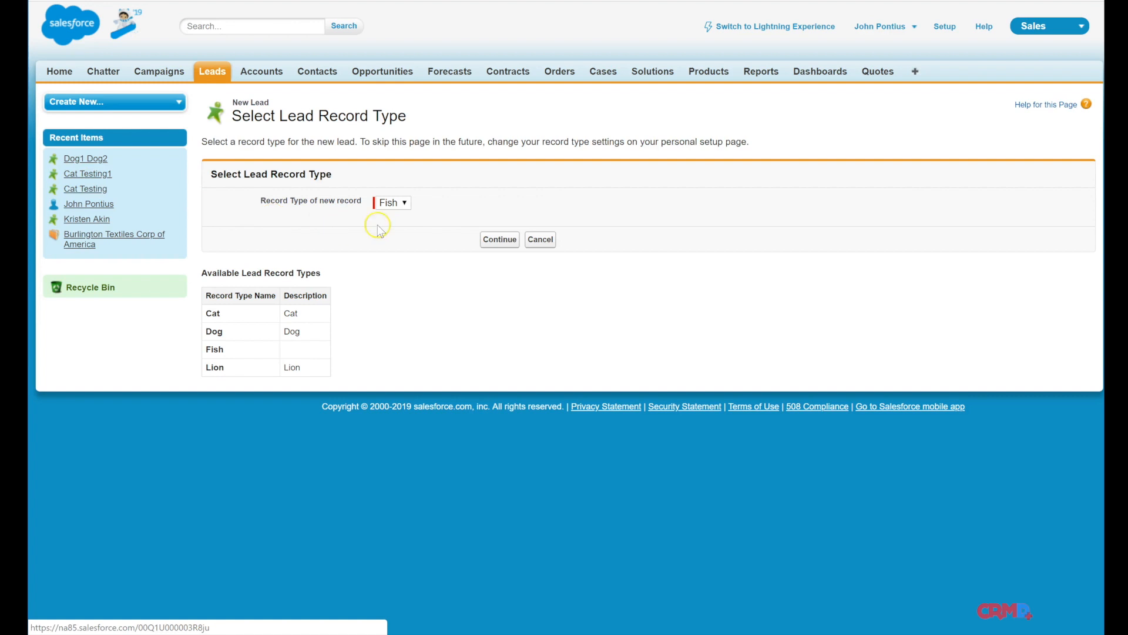
click(398, 209)
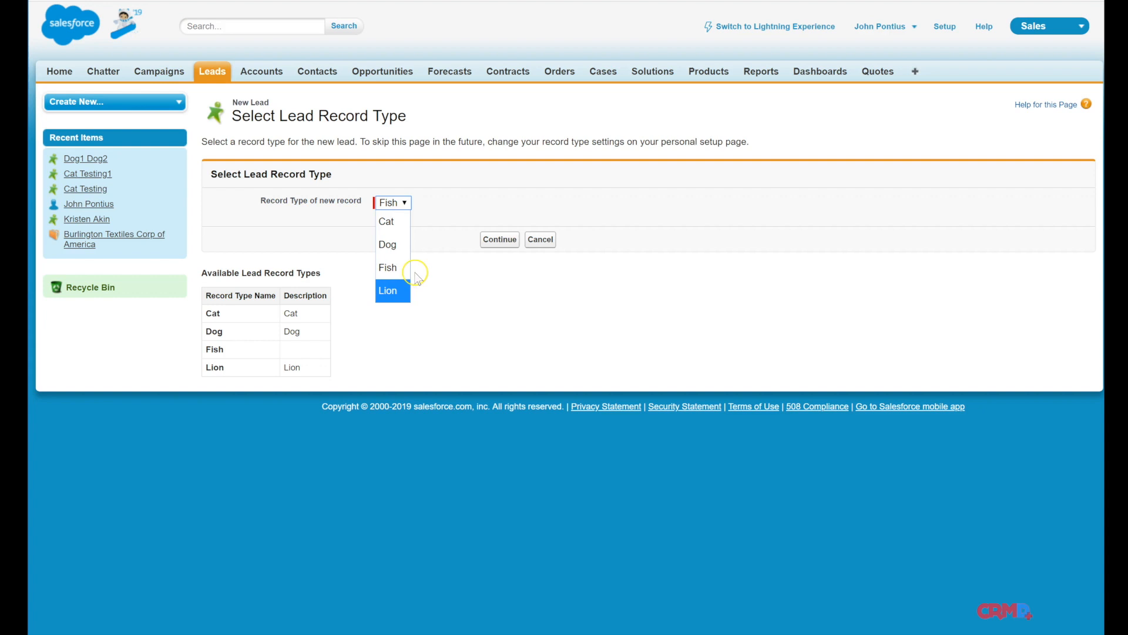
click(383, 226)
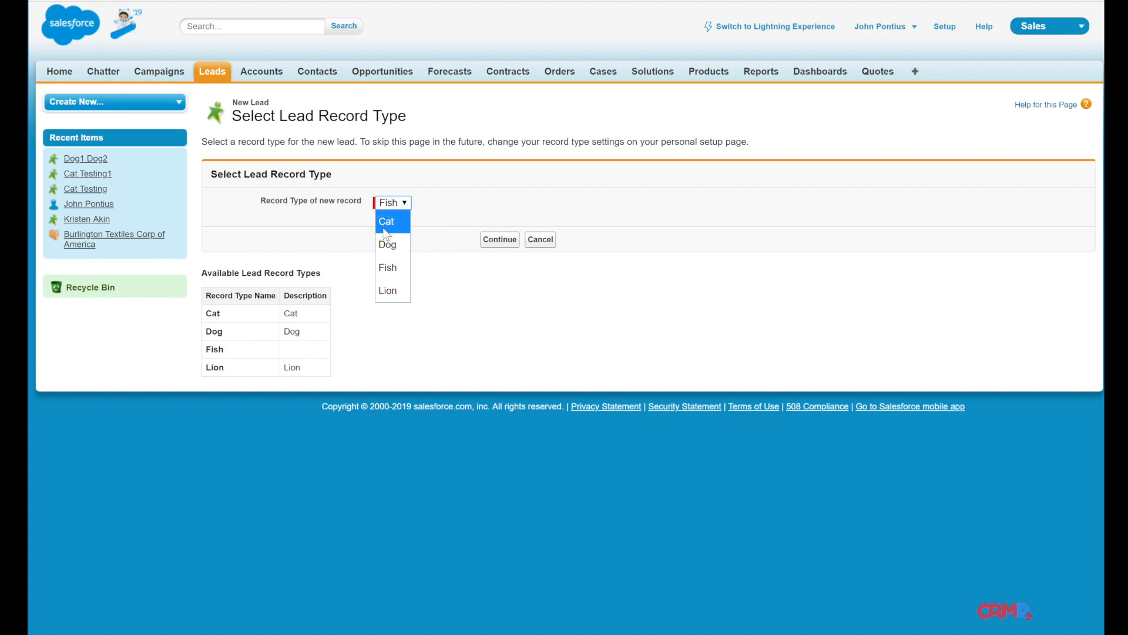
click(384, 229)
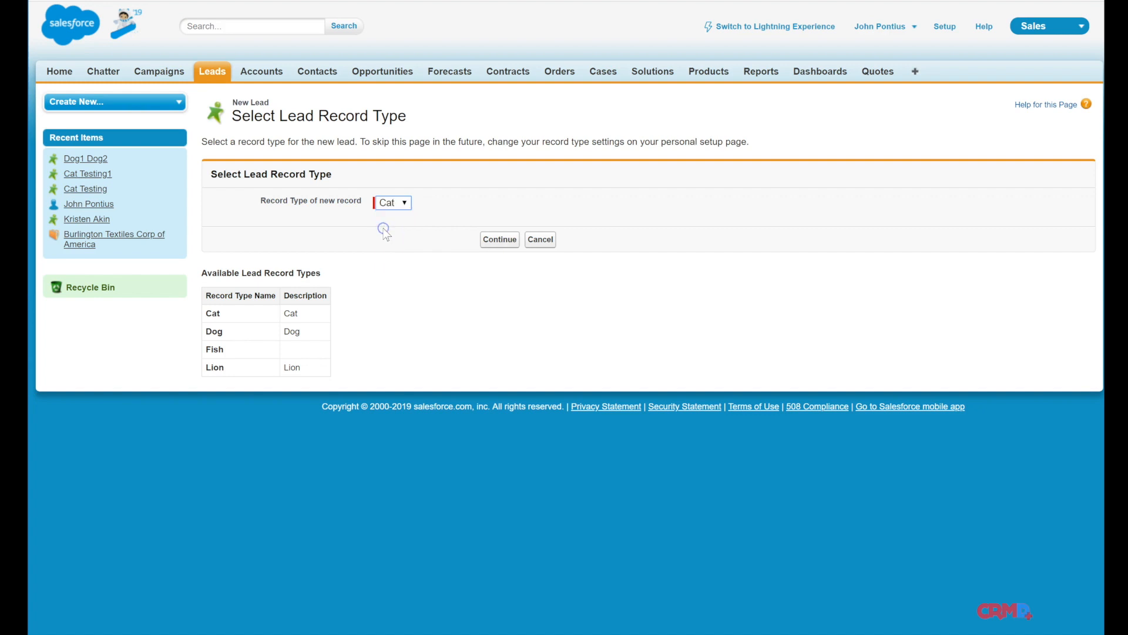
click(493, 242)
click(491, 169)
Step: Enter "Cat" as the lead's first name, "Mr. Cat" as last name and "Mr. Cat's Company" as company
click(400, 236)
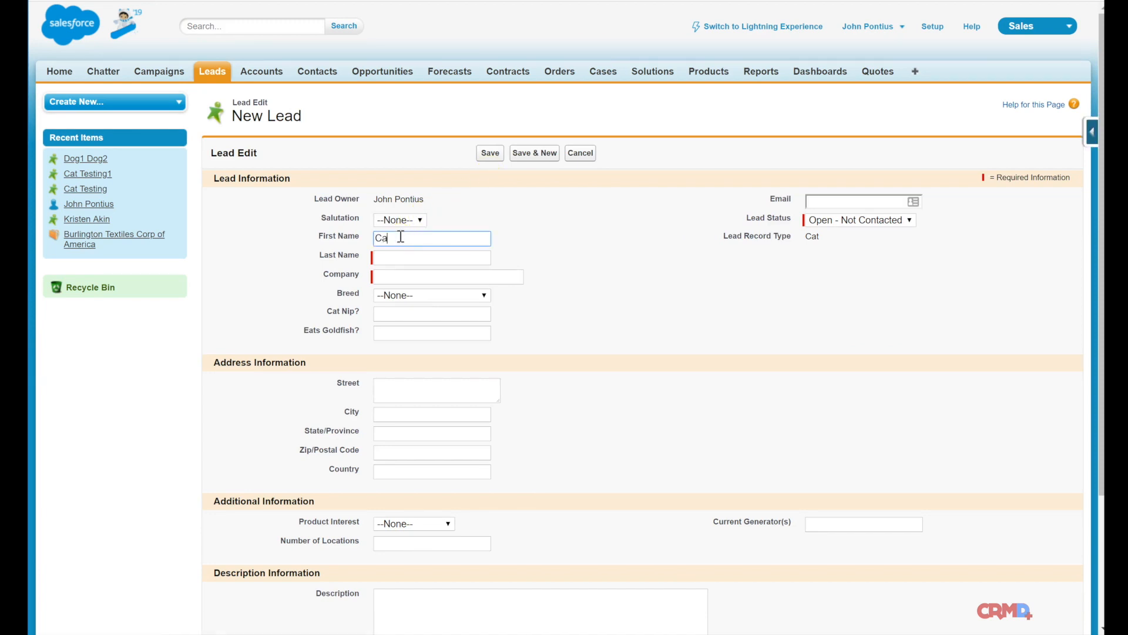
key(Tab)
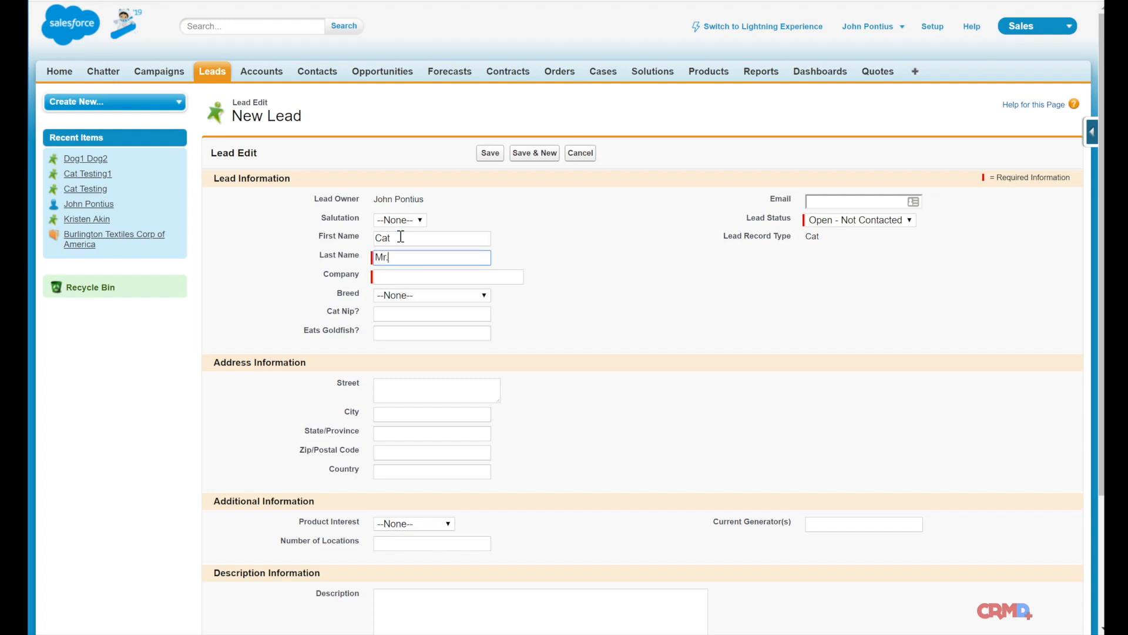
key(Tab)
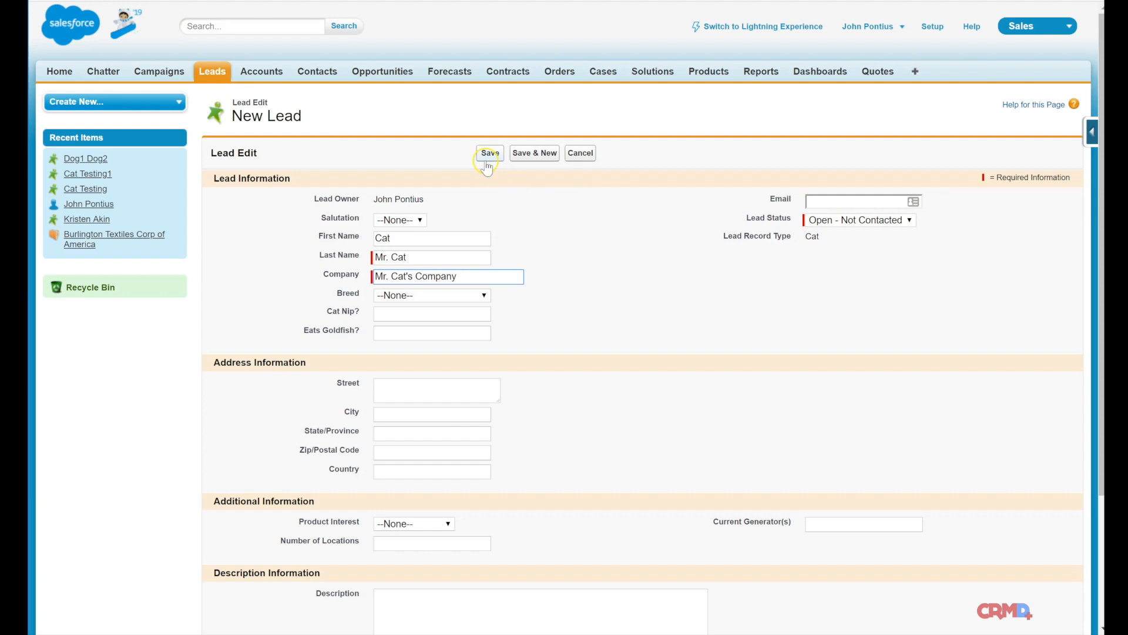
Step: Check the Cat lead's status options, set its breed to Bengal Cat, and save the lead
click(835, 220)
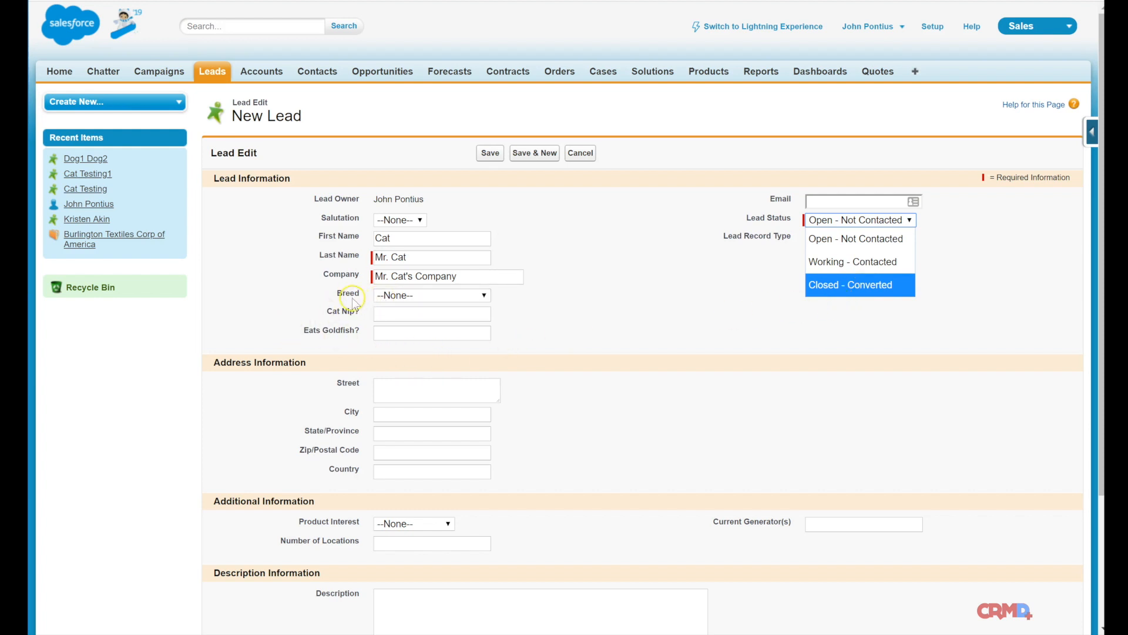
click(401, 297)
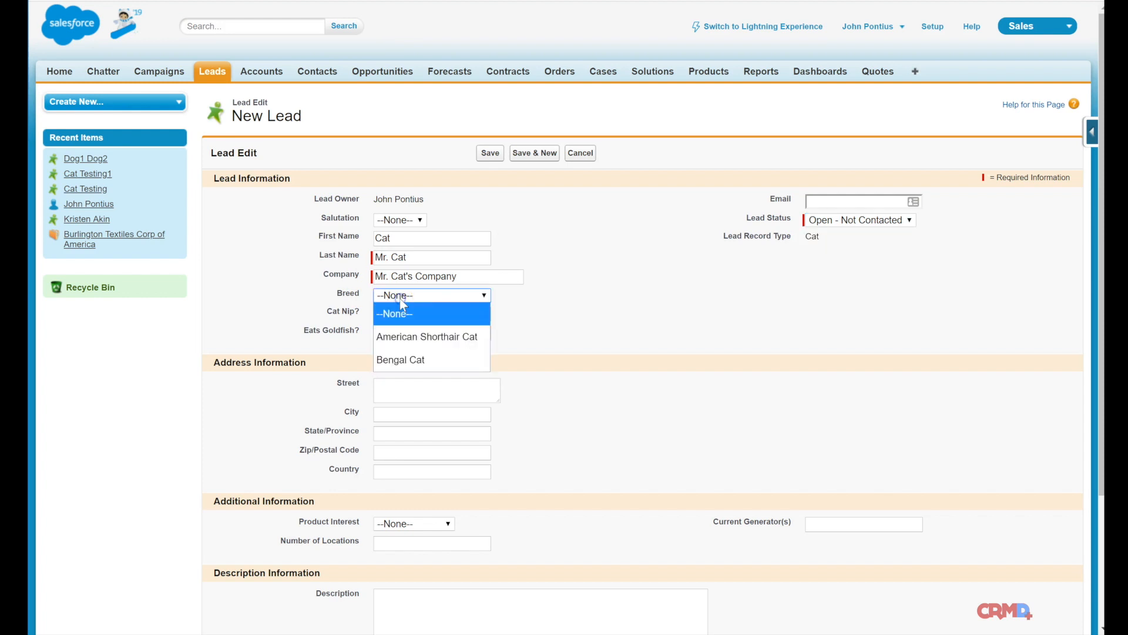
click(415, 362)
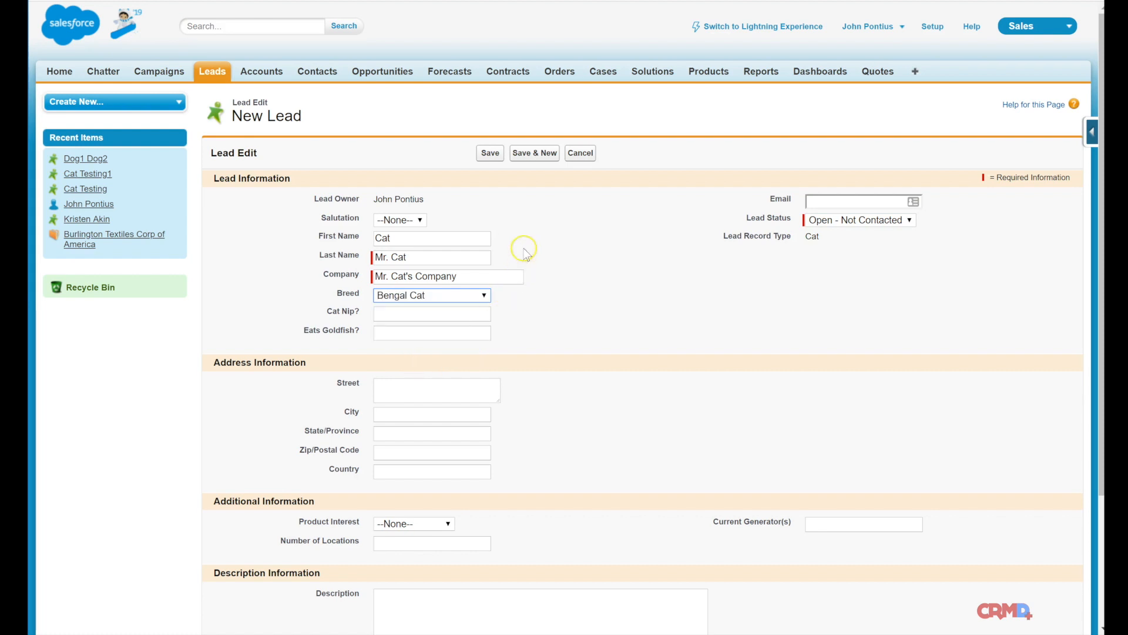
click(497, 153)
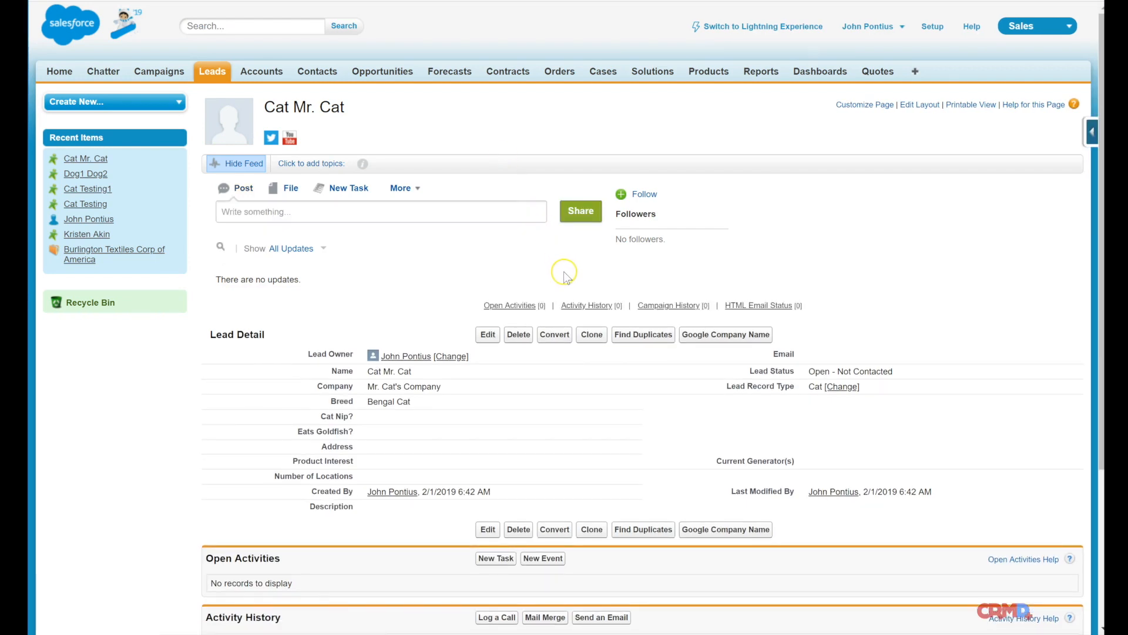
scroll(564, 274, down, 3)
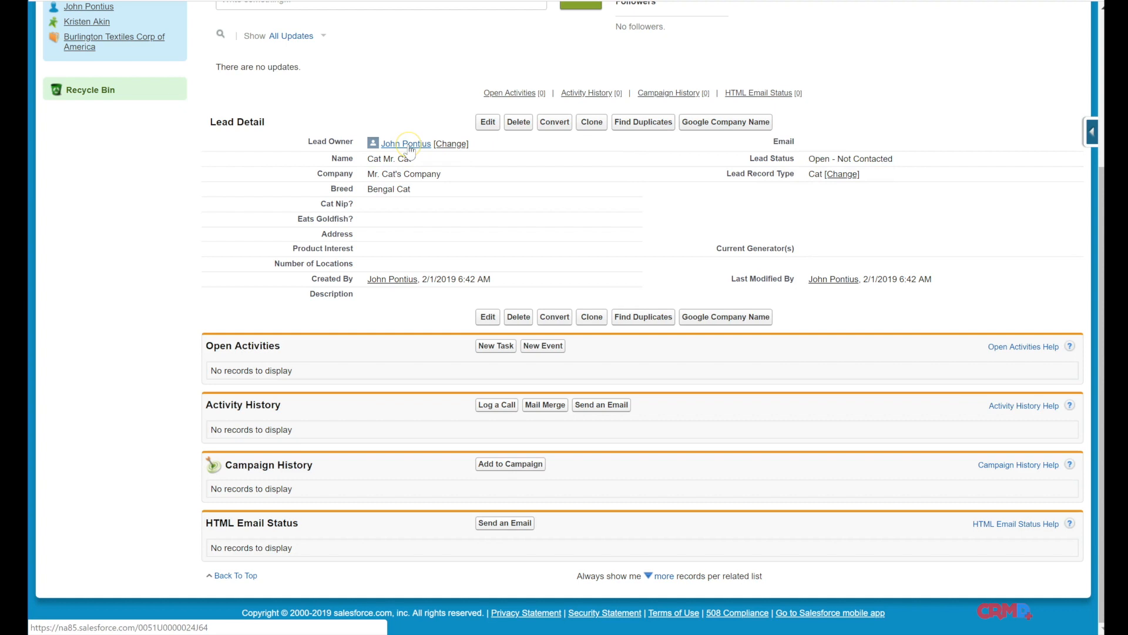
scroll(410, 150, up, 4)
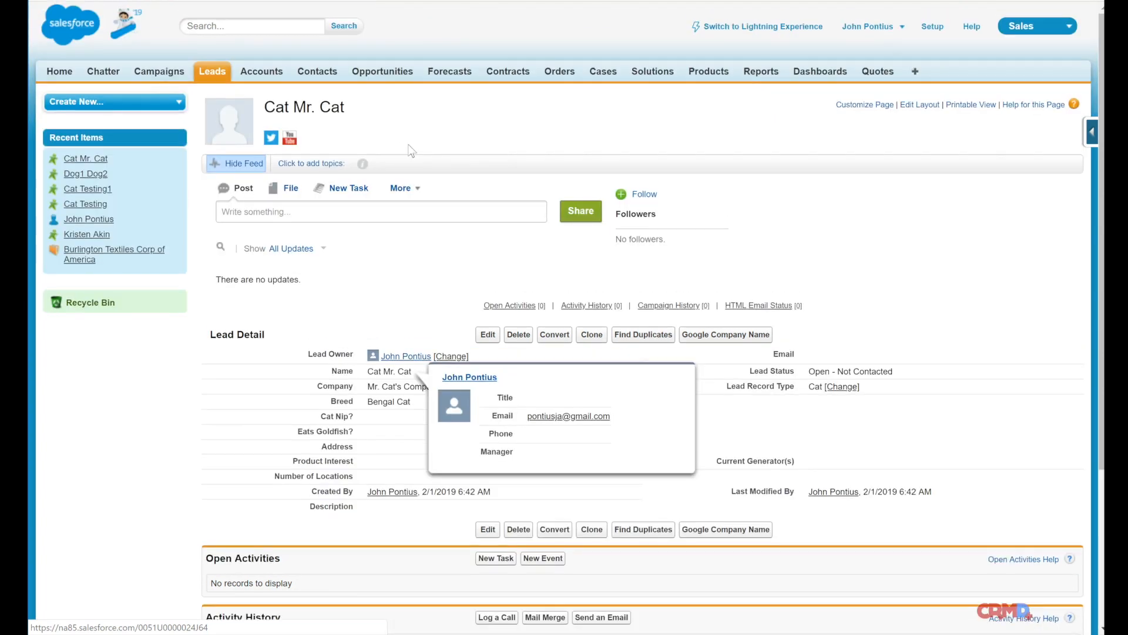
Step: Start another new lead using the Dog record type
click(90, 106)
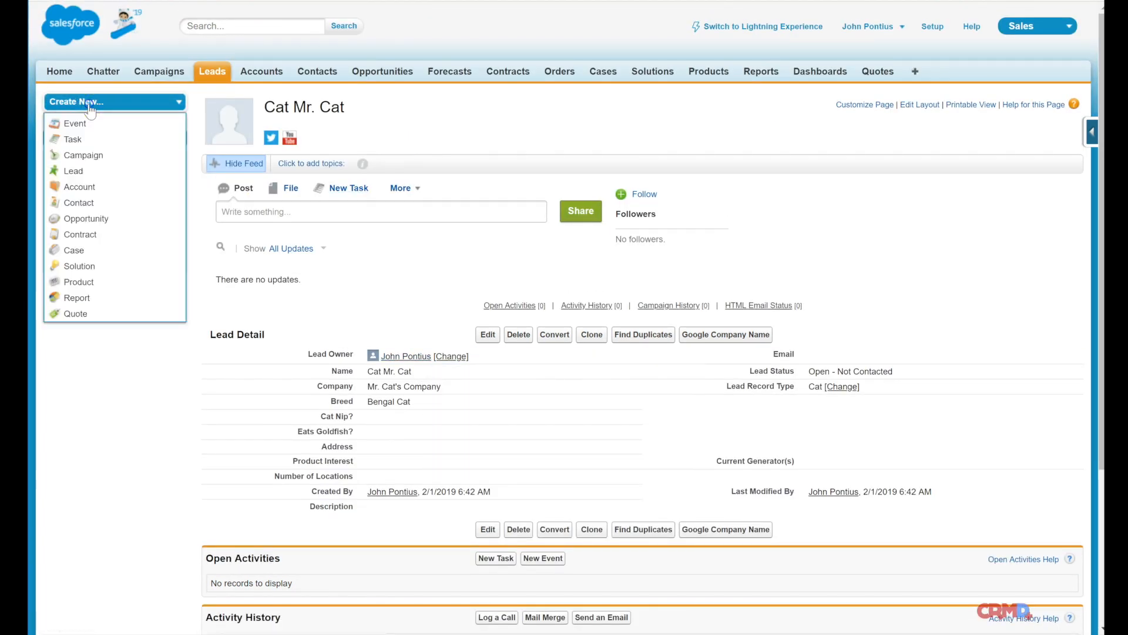
click(88, 172)
click(389, 203)
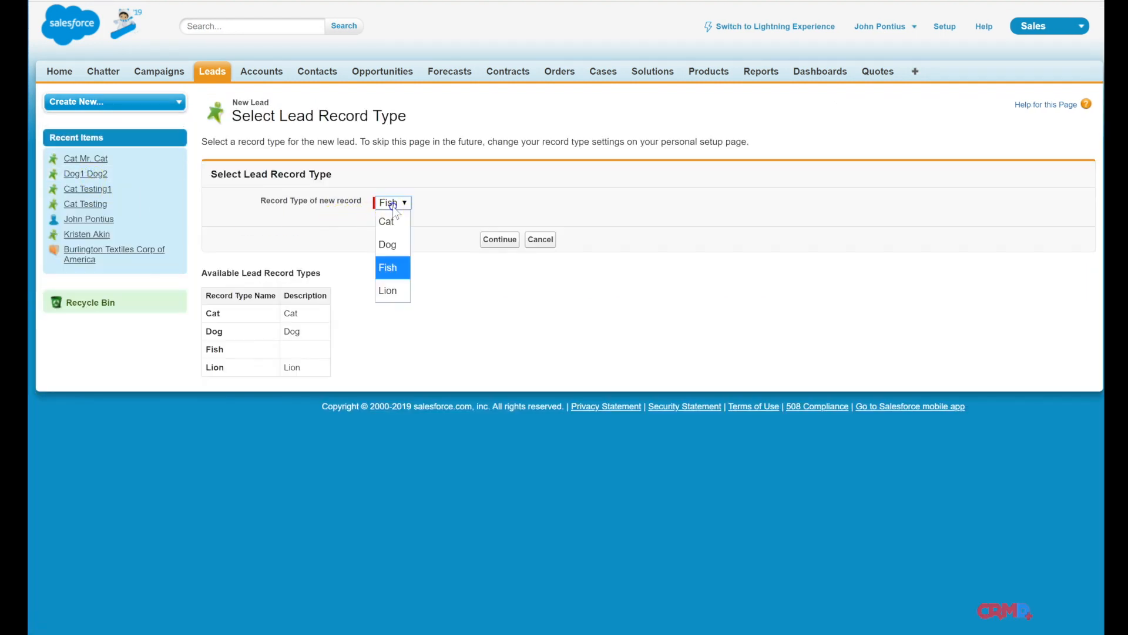
click(404, 242)
click(498, 241)
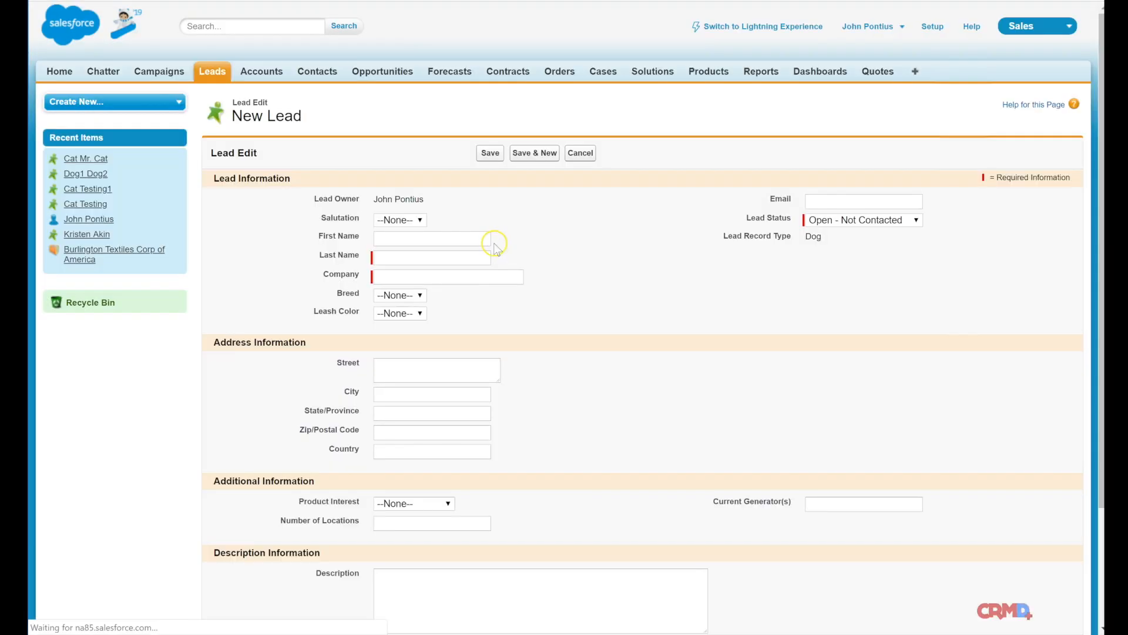
Step: Fill in the Dog lead's first name, last name and company, each as "Dog2"
click(428, 246)
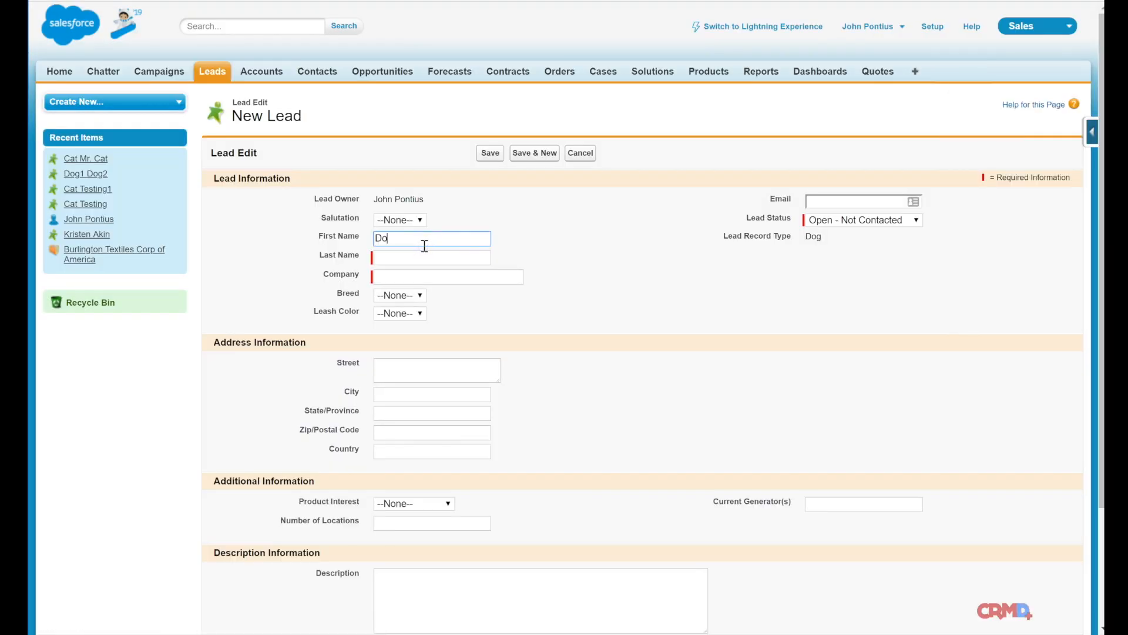
key(Tab)
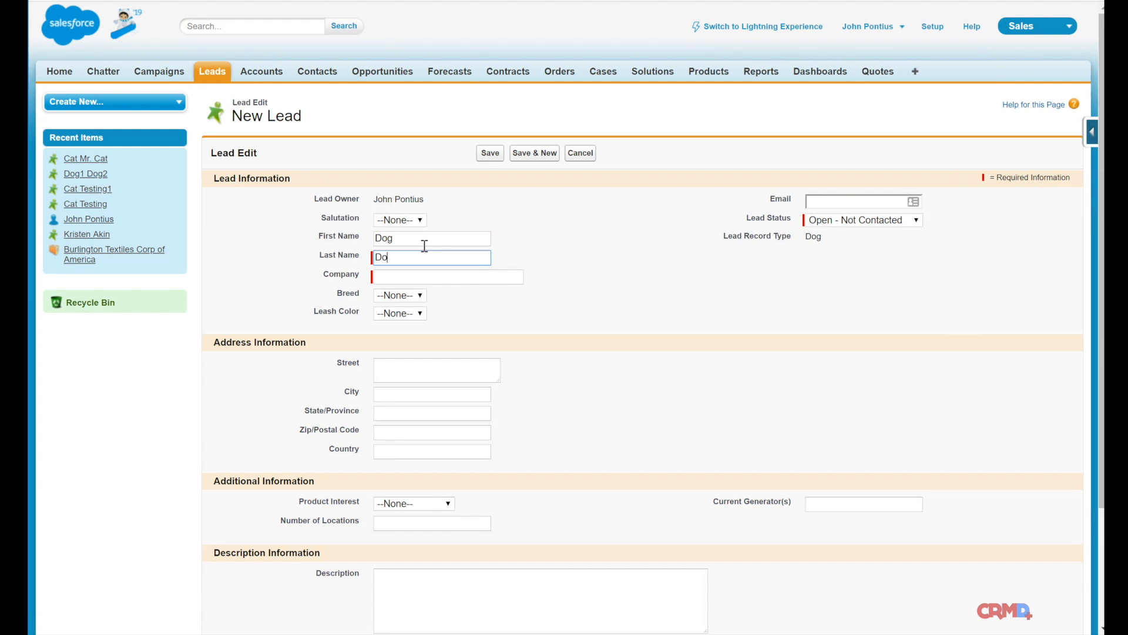
click(414, 275)
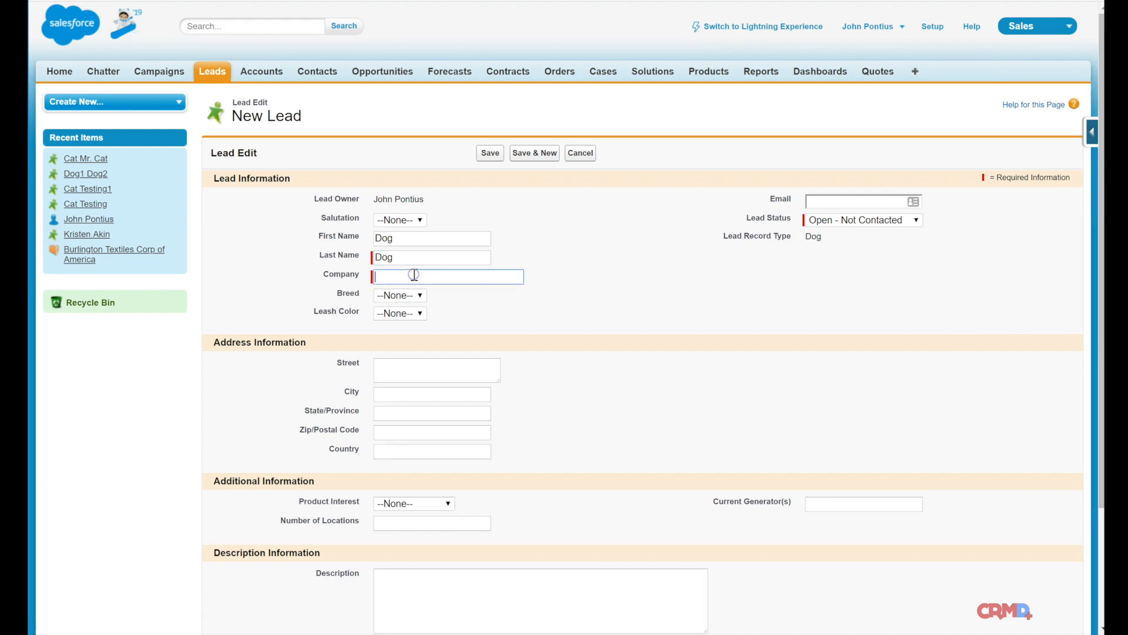
text(Dog2)
click(433, 241)
text(2)
click(432, 257)
text(2)
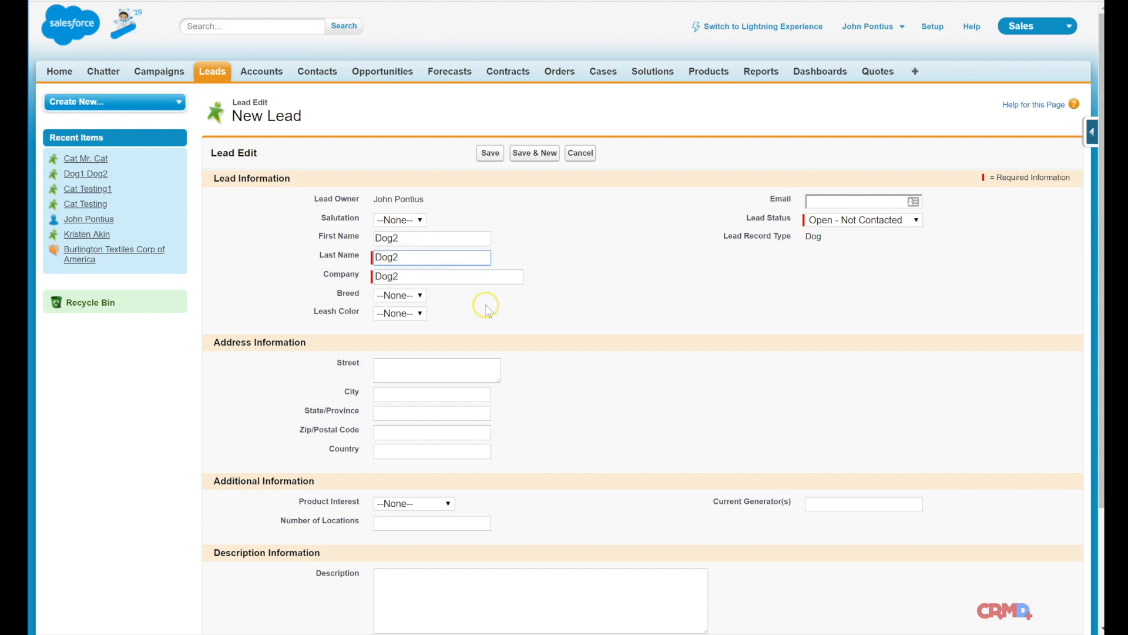
Step: Check the Lead Status and Breed options available for the Dog lead, and save it with no breed selected
click(873, 226)
click(869, 223)
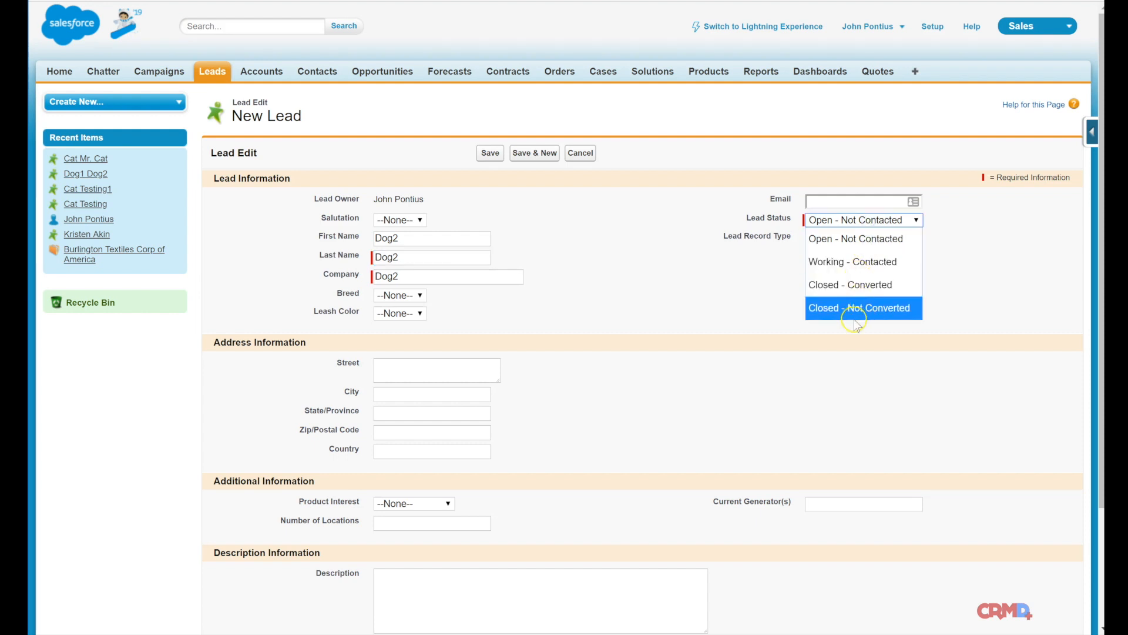
click(564, 290)
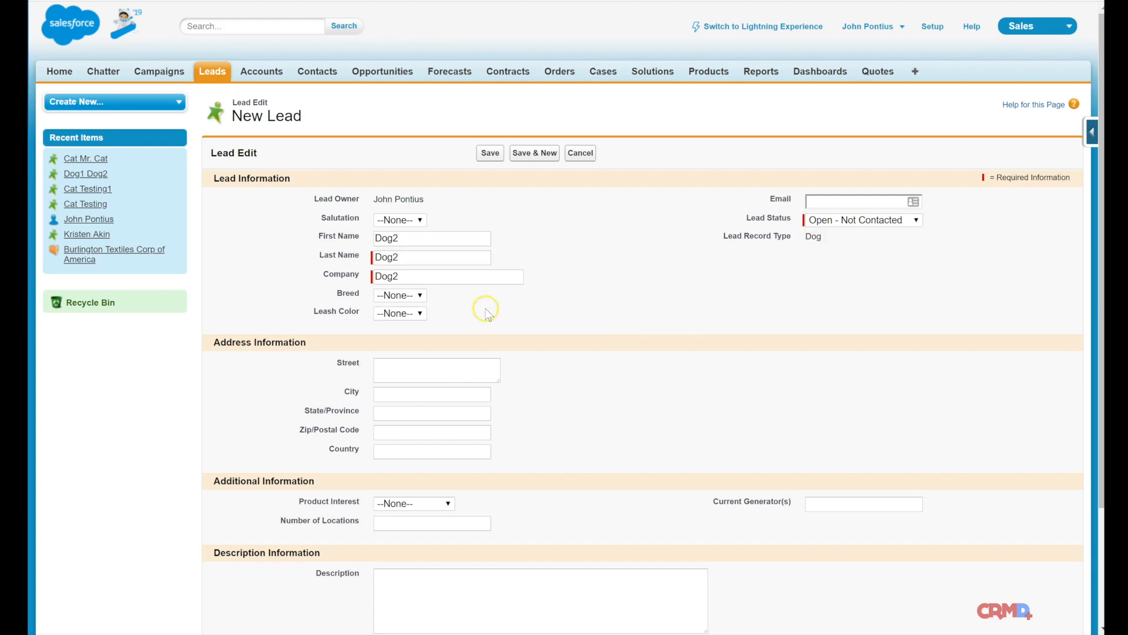
click(414, 296)
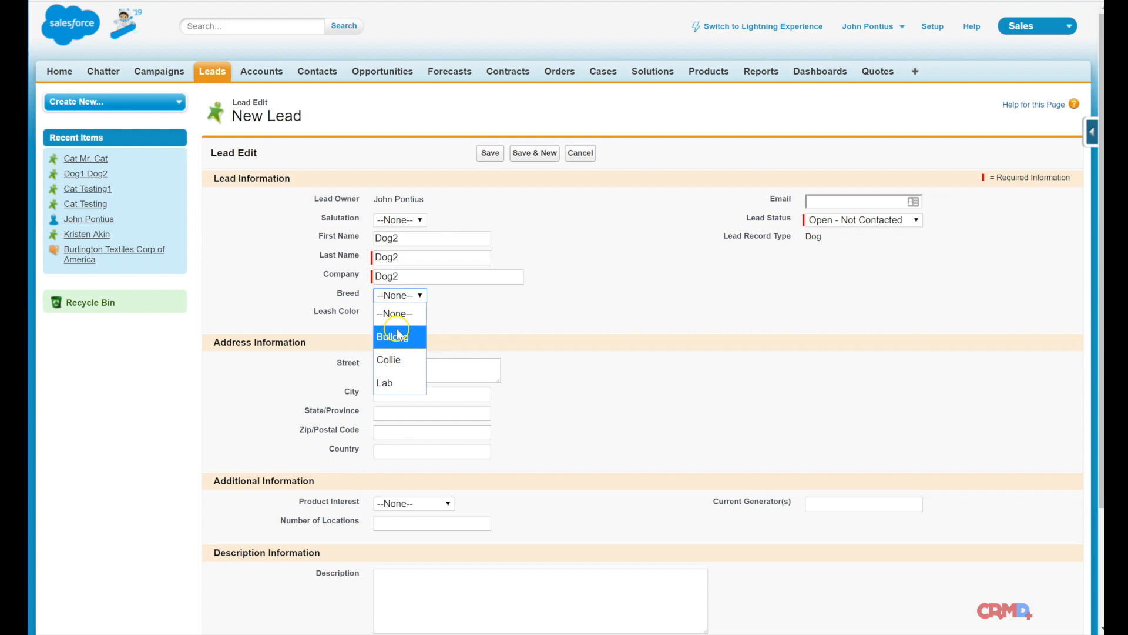
click(498, 307)
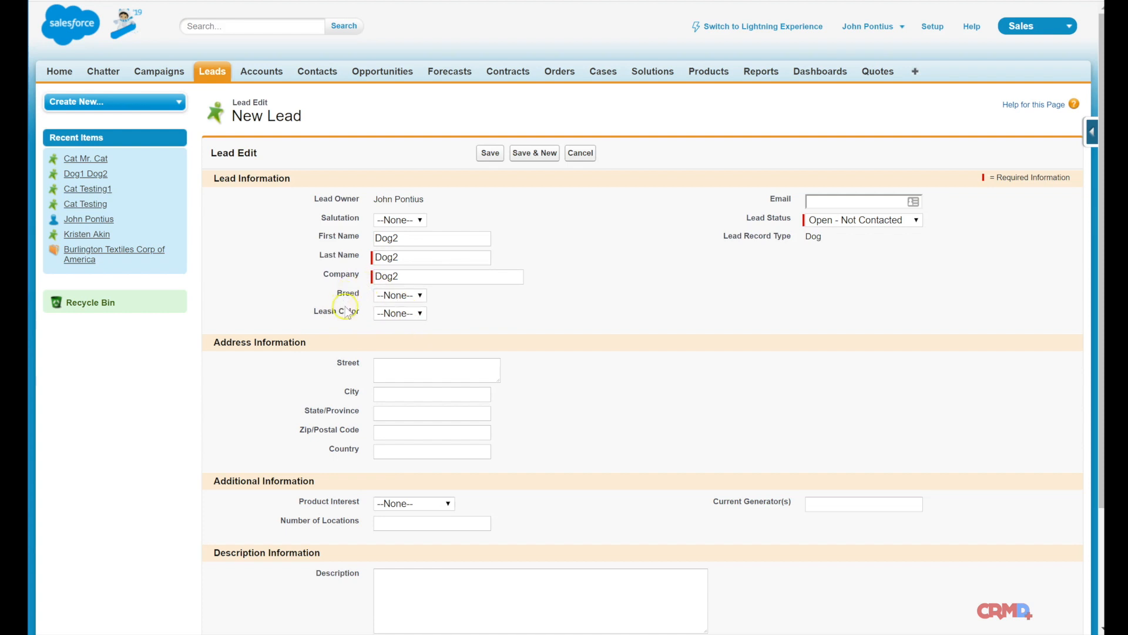
click(485, 158)
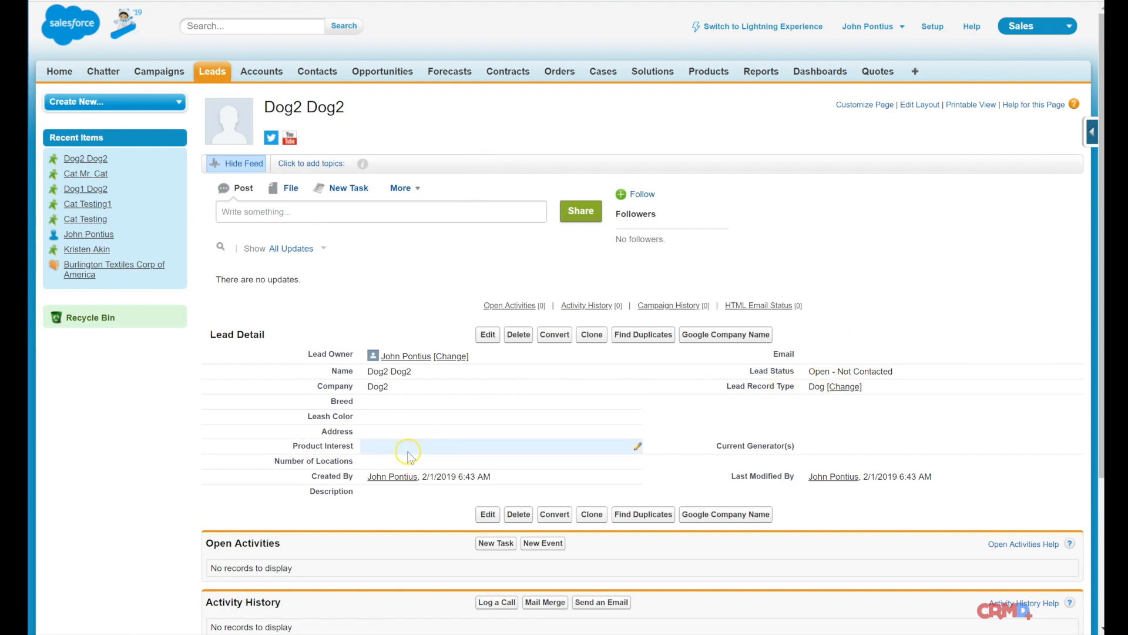
scroll(407, 448, down, 3)
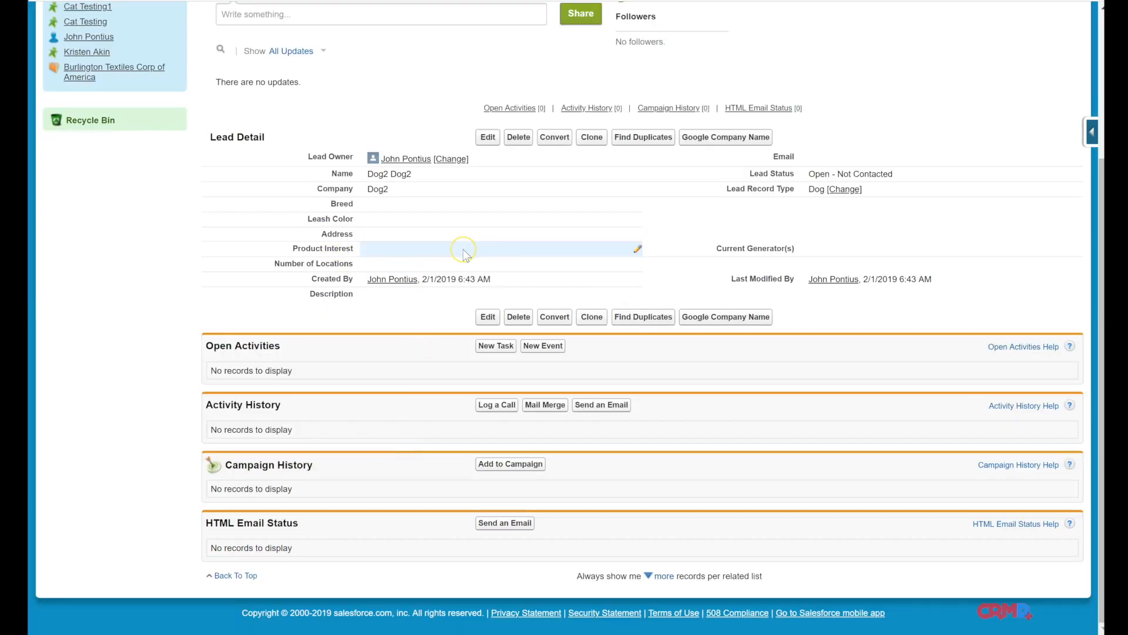